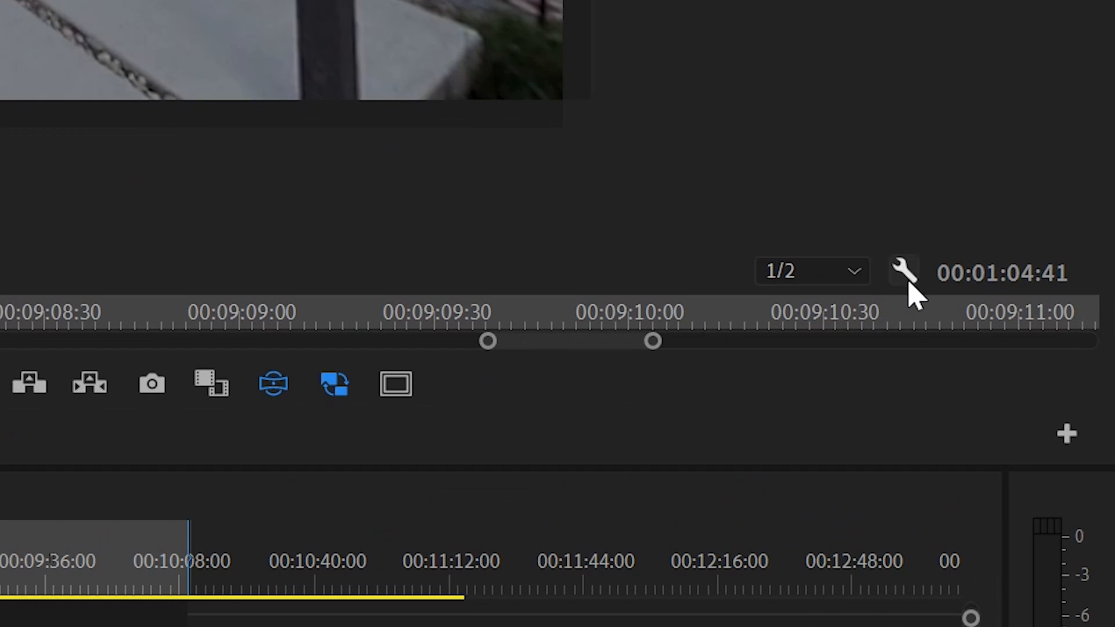
Enable Monitor Ambisonics for the program monitor
click(1060, 324)
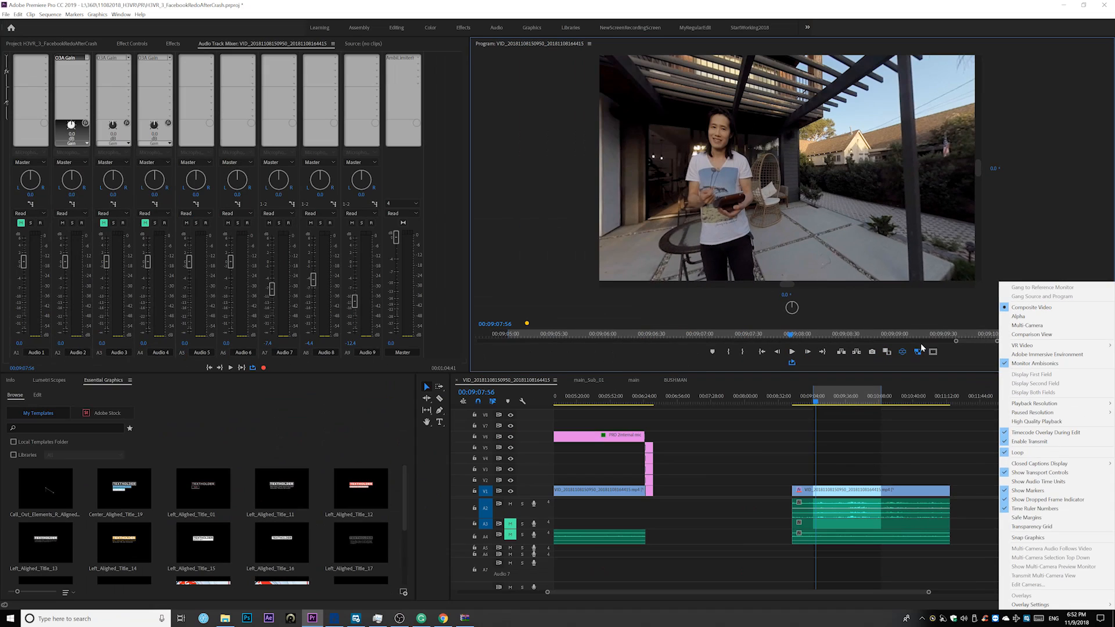
click(871, 431)
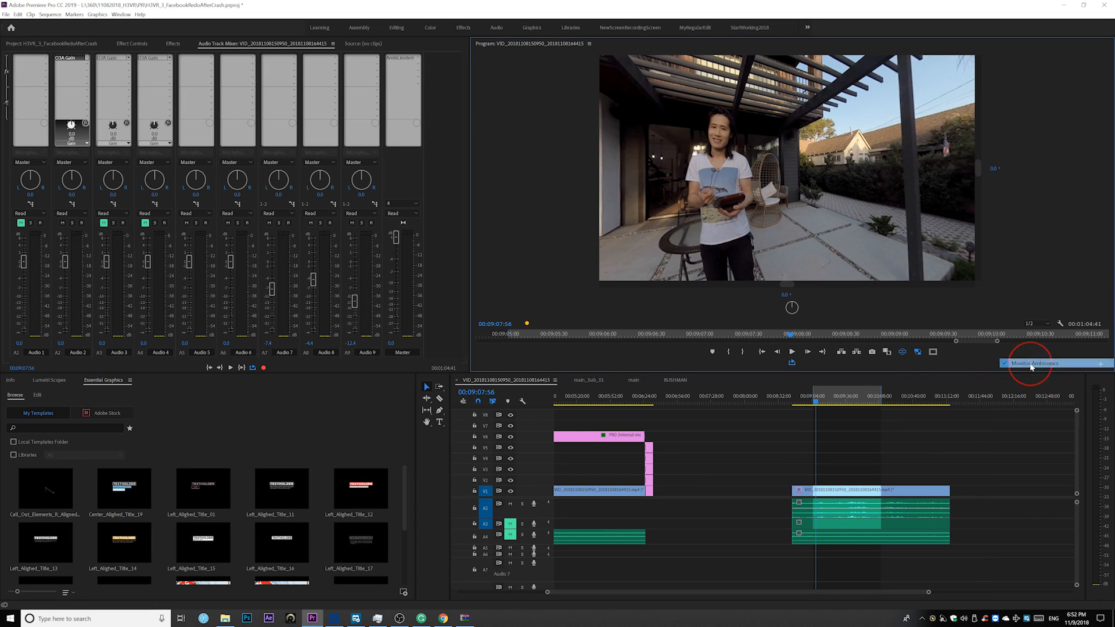
click(1064, 323)
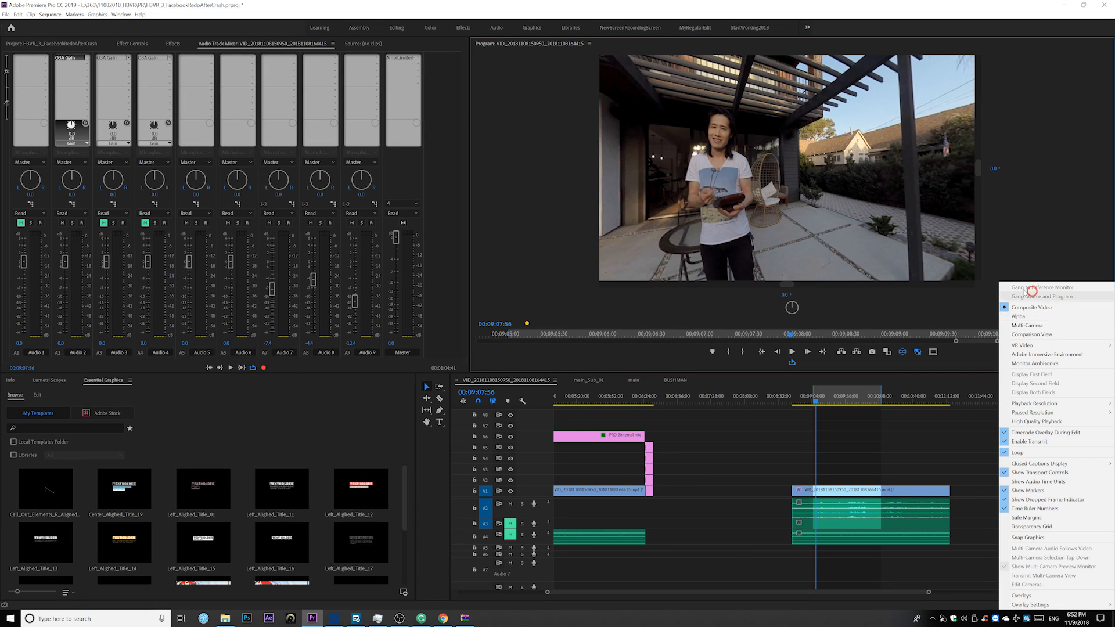
click(1015, 364)
Play the sequence and rotate the VR view around the patio to check how the ambisonic sound follows the viewing direction
key(space)
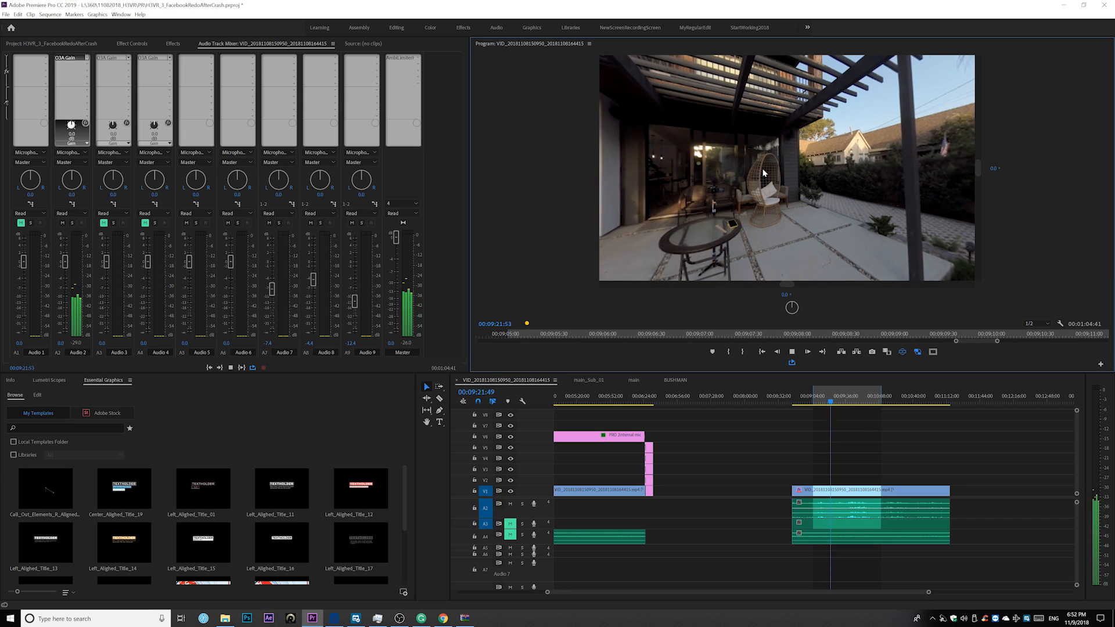
drag(728, 177, 855, 177)
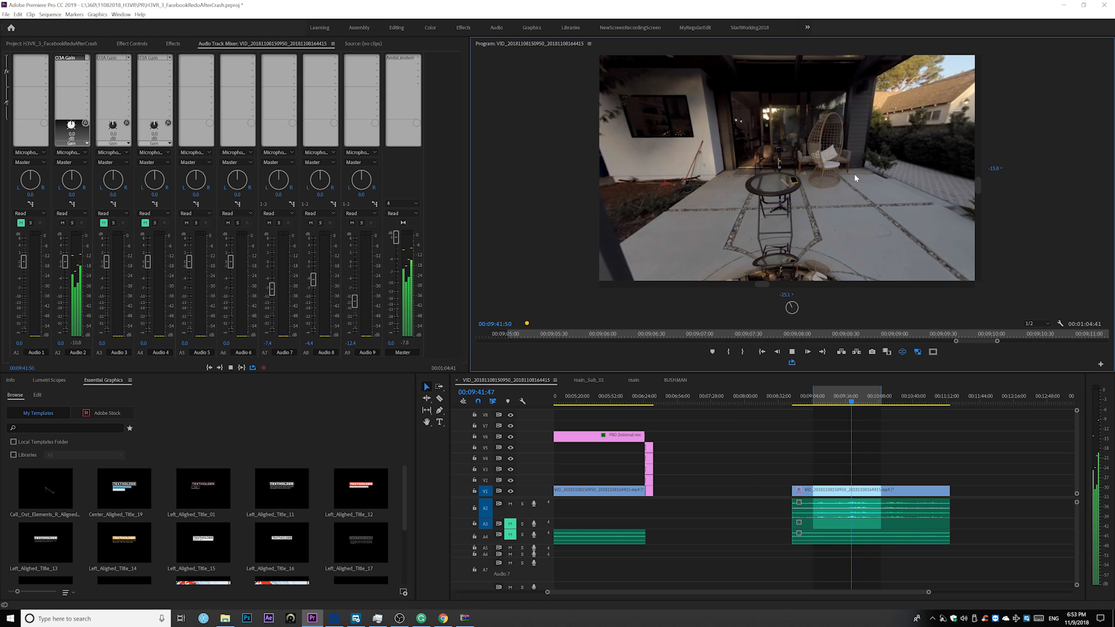
drag(816, 175, 789, 177)
key(space)
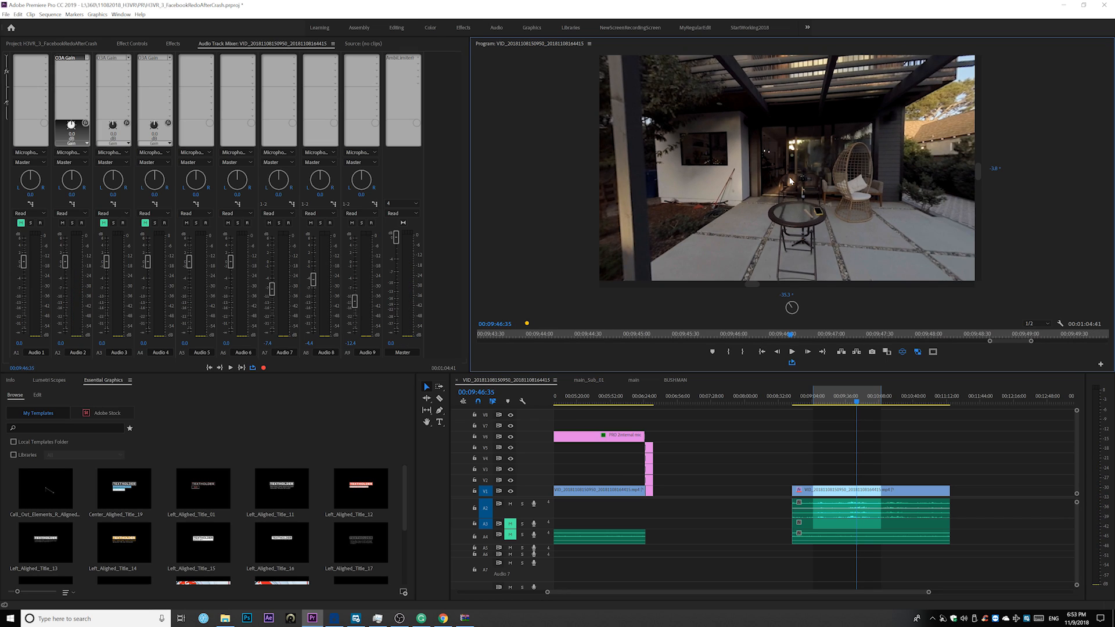
drag(790, 176, 851, 228)
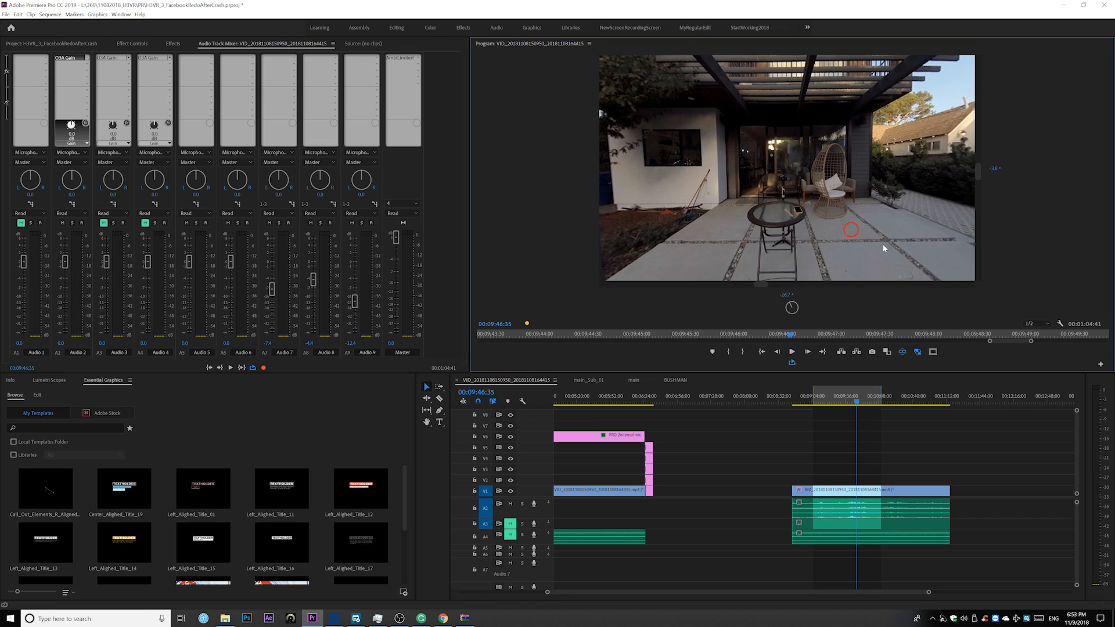
Toggle the program monitor's Monitor Ambisonics option
click(1061, 323)
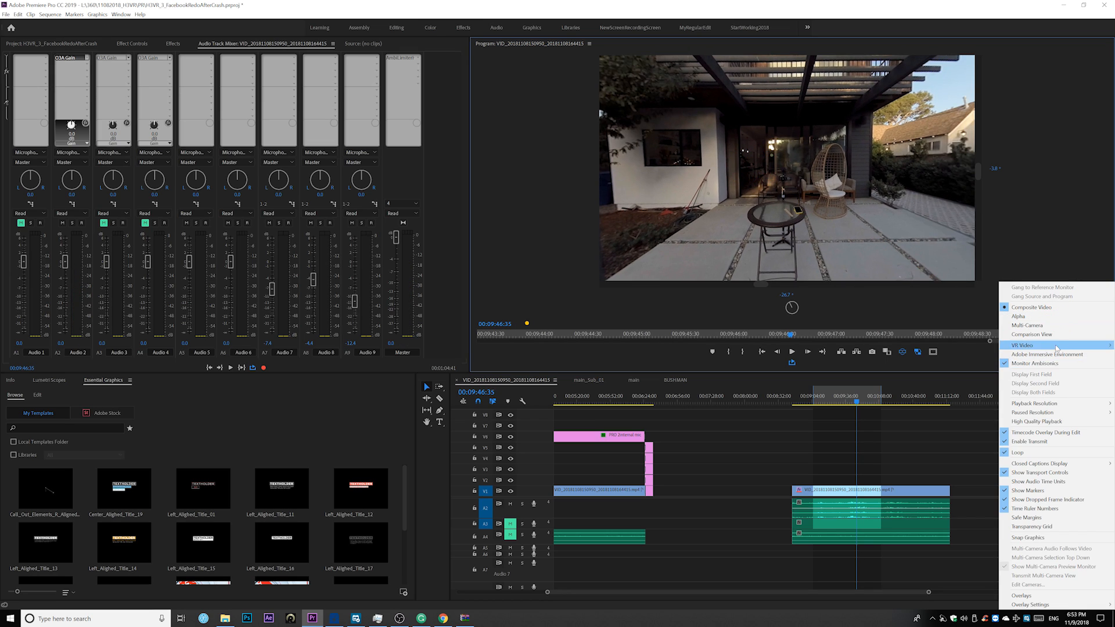
click(1033, 364)
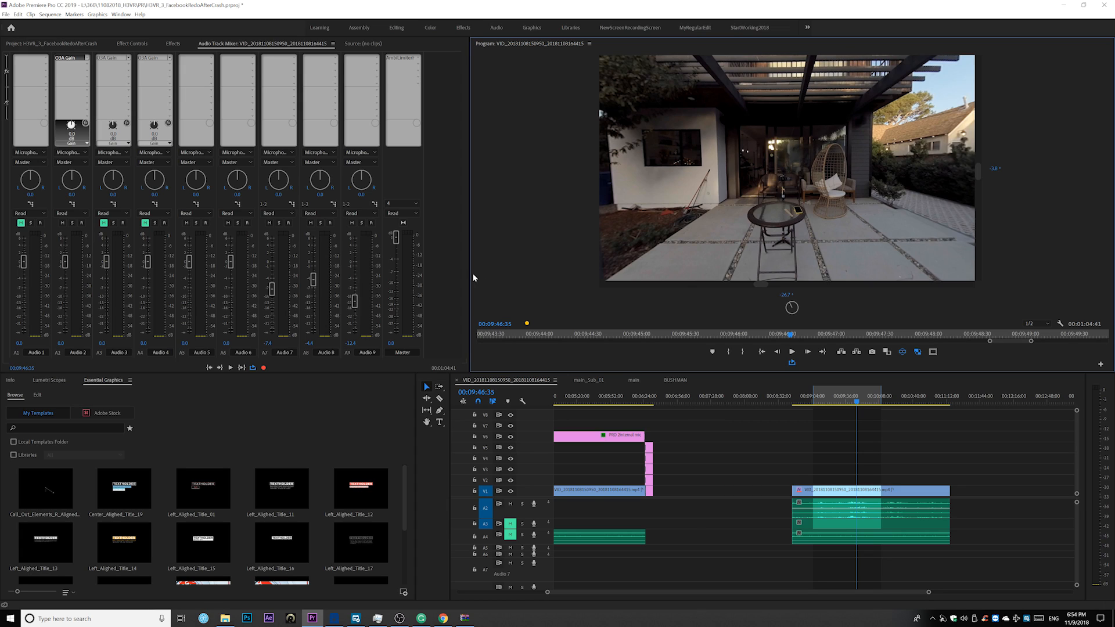
Select the h3vr.wav clip on Audio 2 and play the sequence from about 00:09:22
click(821, 508)
click(821, 507)
key(space)
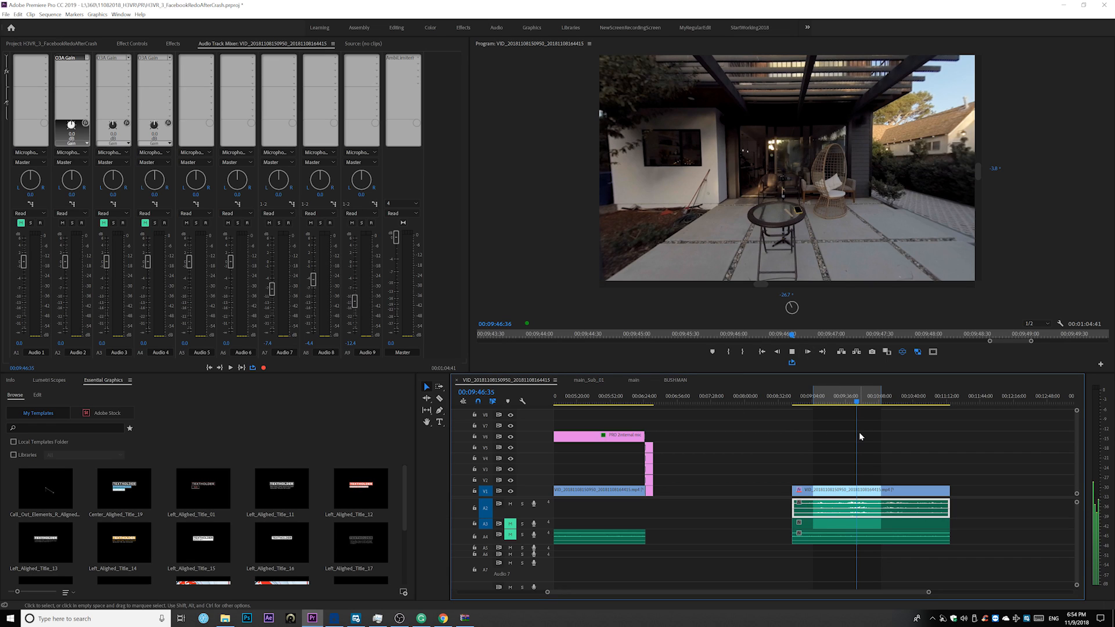
click(833, 402)
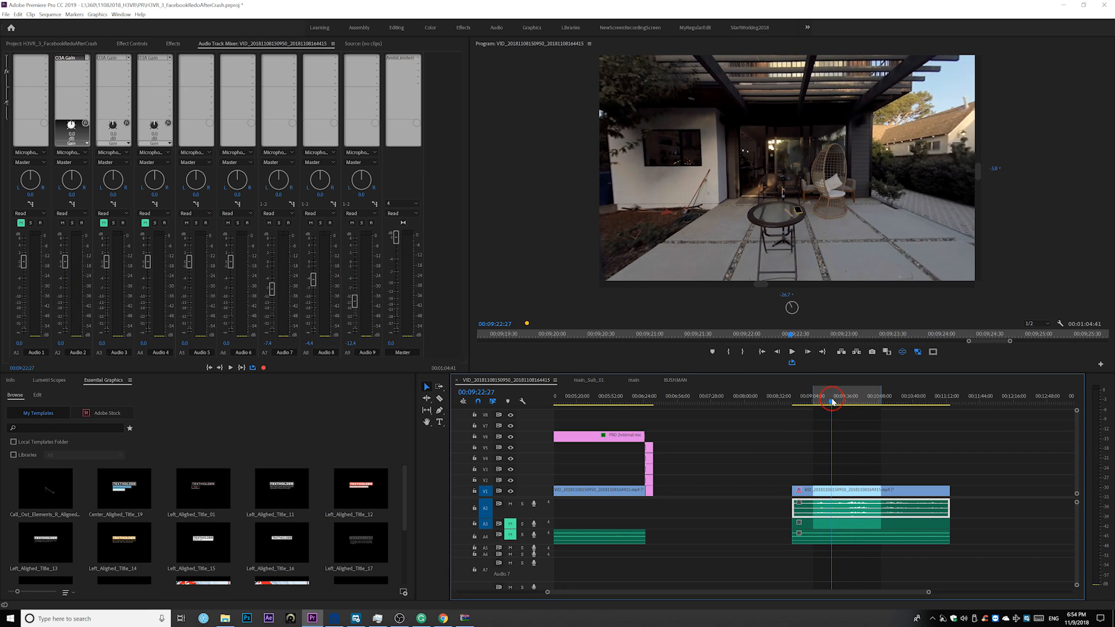
key(space)
Search the effects for "panner" and apply Panner - Ambisonics to the h3vr.wav clip on Audio 2
click(11, 41)
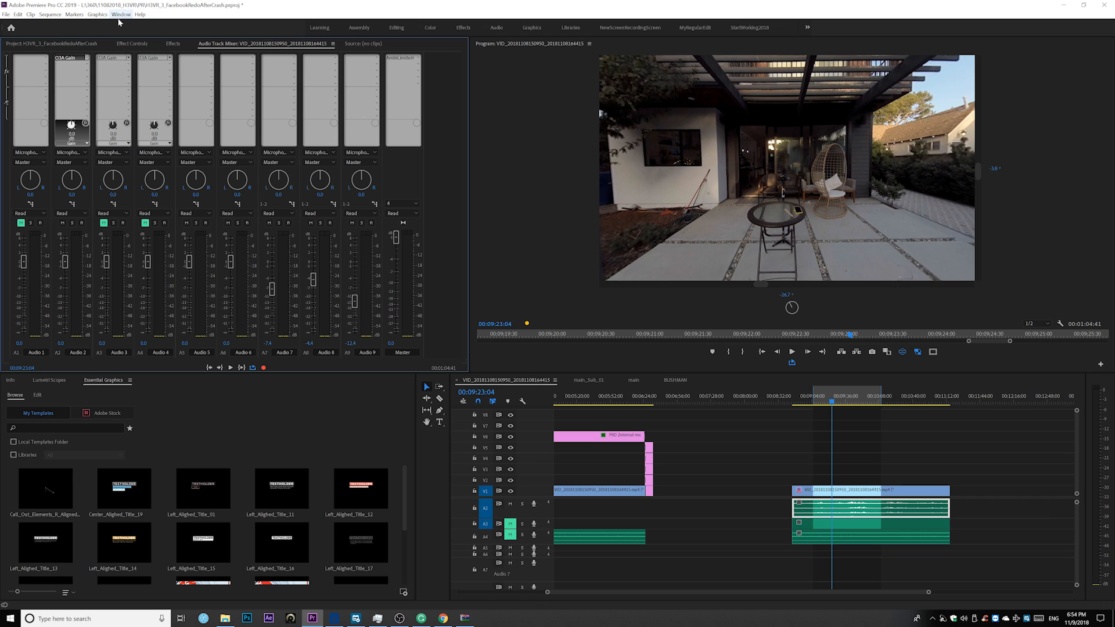
click(173, 44)
click(39, 55)
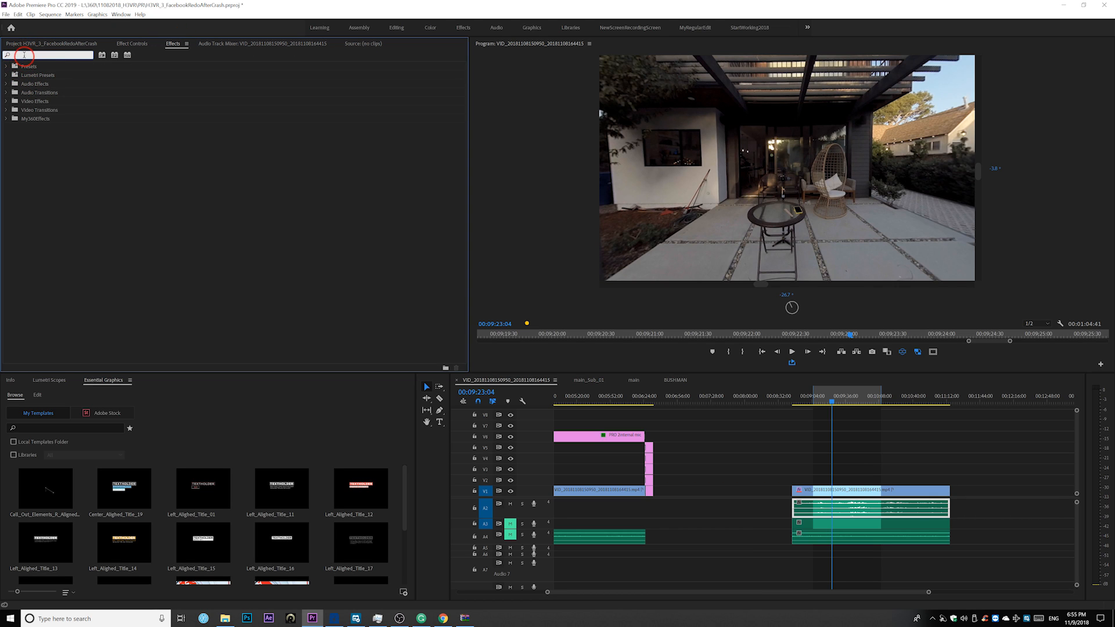
text(panner)
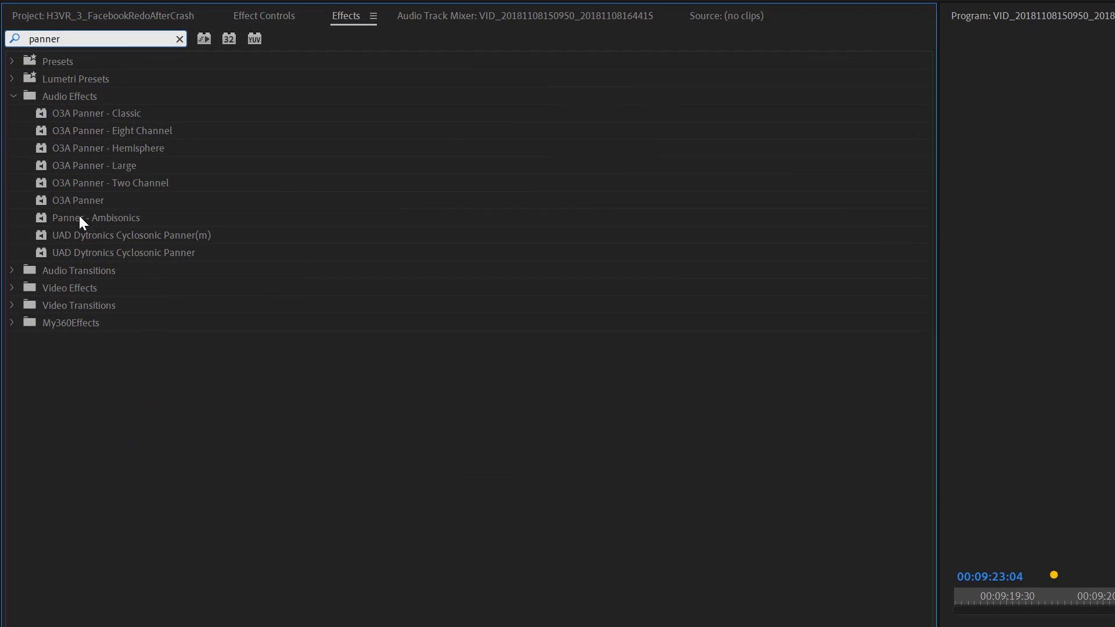
click(56, 219)
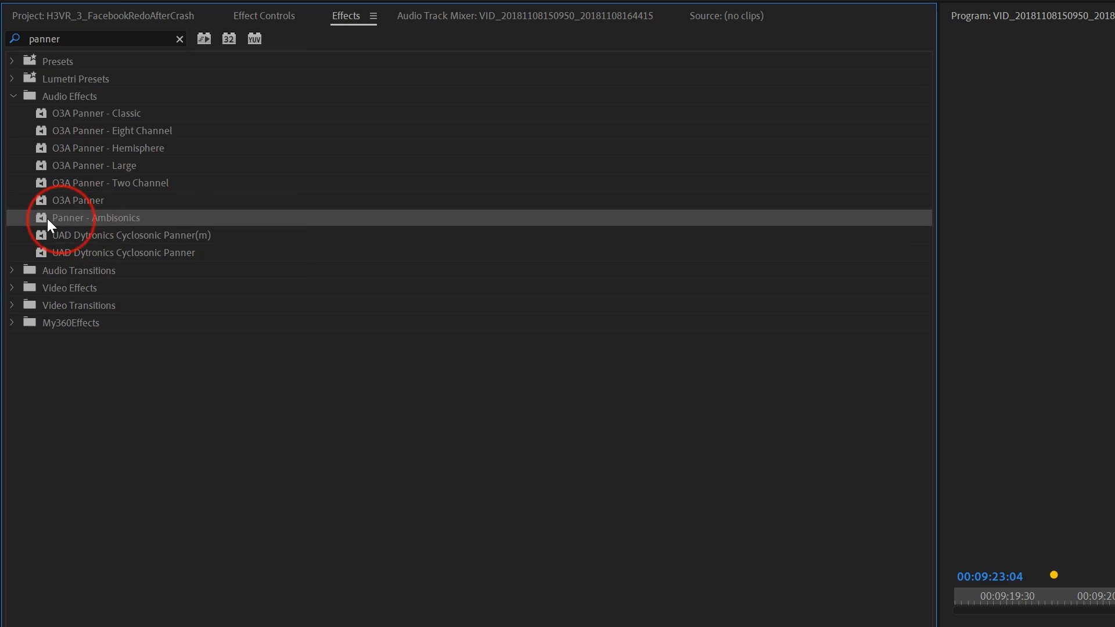
drag(59, 219, 871, 511)
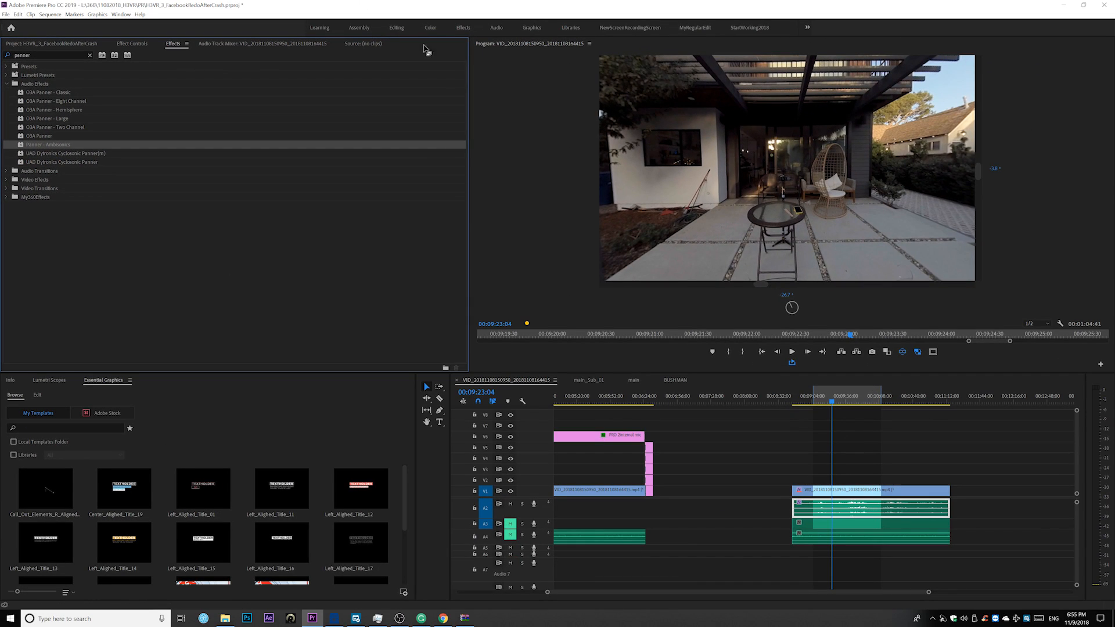
Set the Pan of the clip's Panner - Ambisonics effect to about 38°
click(127, 44)
click(152, 153)
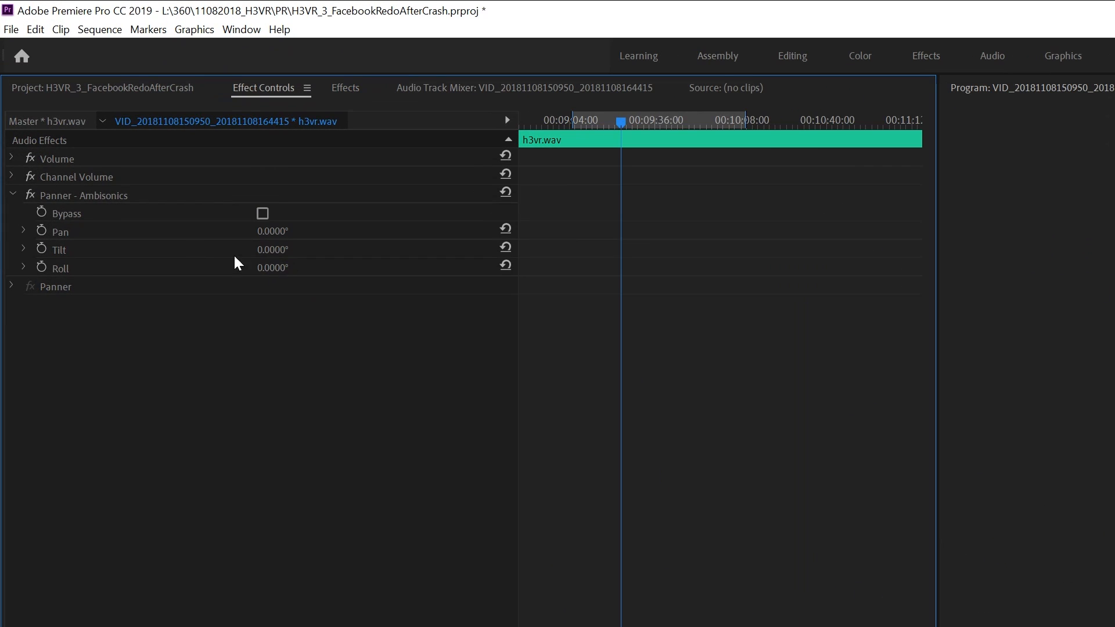
click(272, 232)
click(266, 232)
click(24, 232)
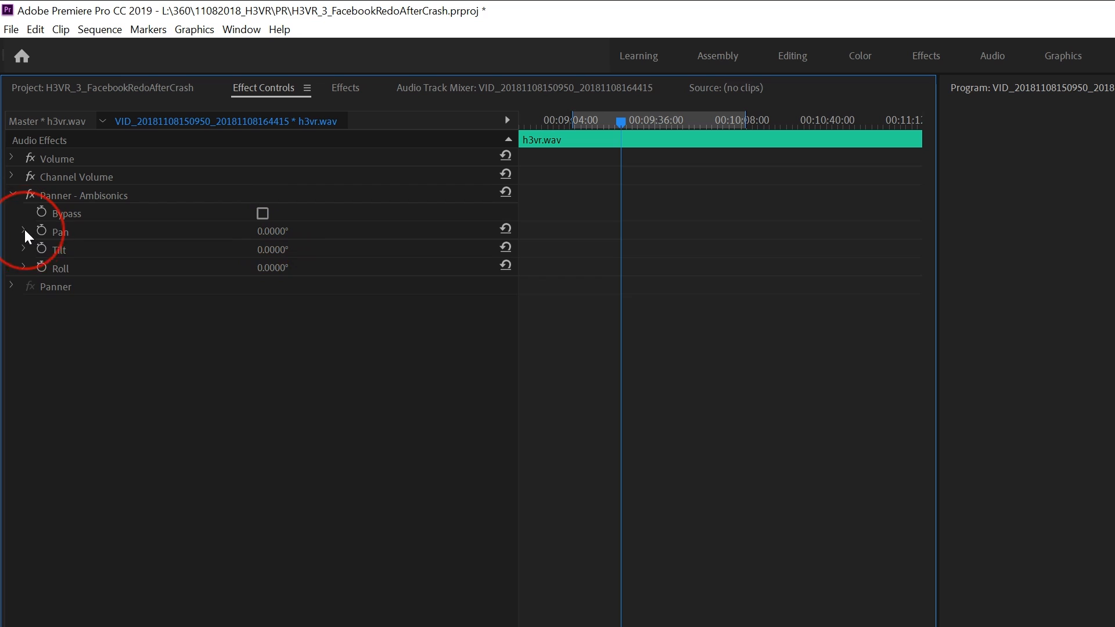
click(281, 264)
mouse_move(281, 264)
mouse_down()
mouse_move(325, 269)
mouse_move(282, 265)
mouse_up()
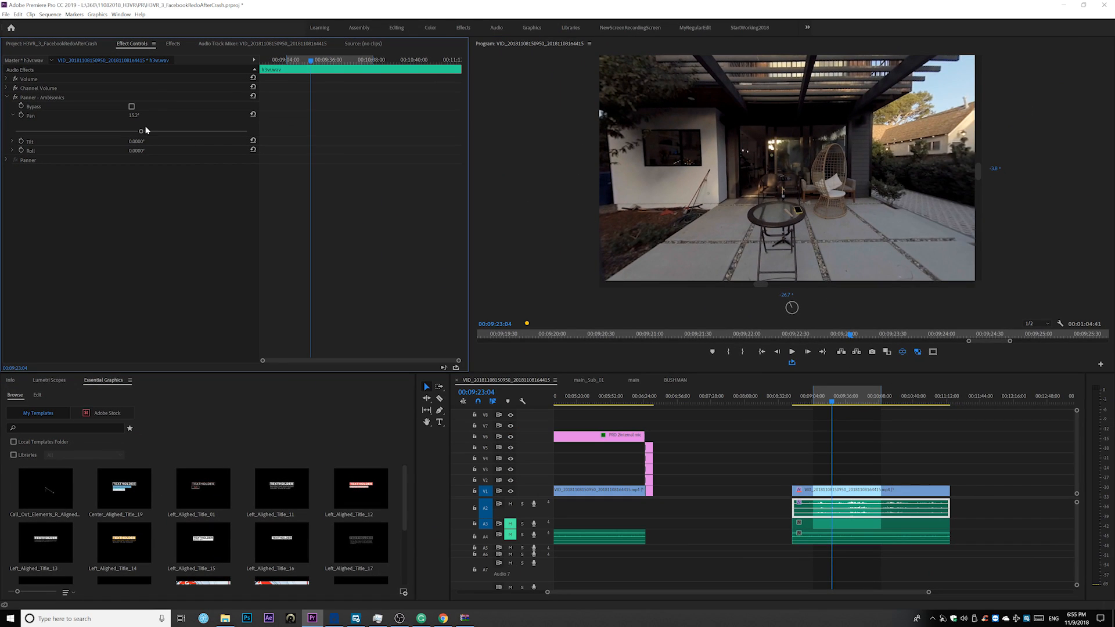
drag(141, 130, 155, 131)
Sweep the ambisonic panner's Pan value during playback, ending at about -110°, and stop playback
key(space)
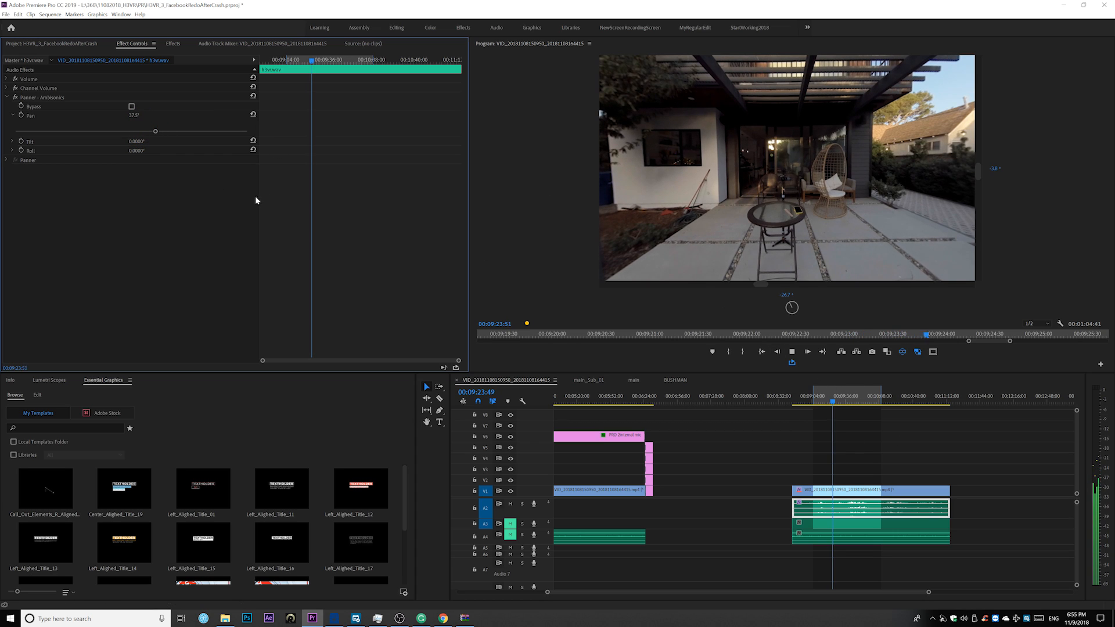
drag(155, 131, 240, 131)
drag(187, 131, 60, 131)
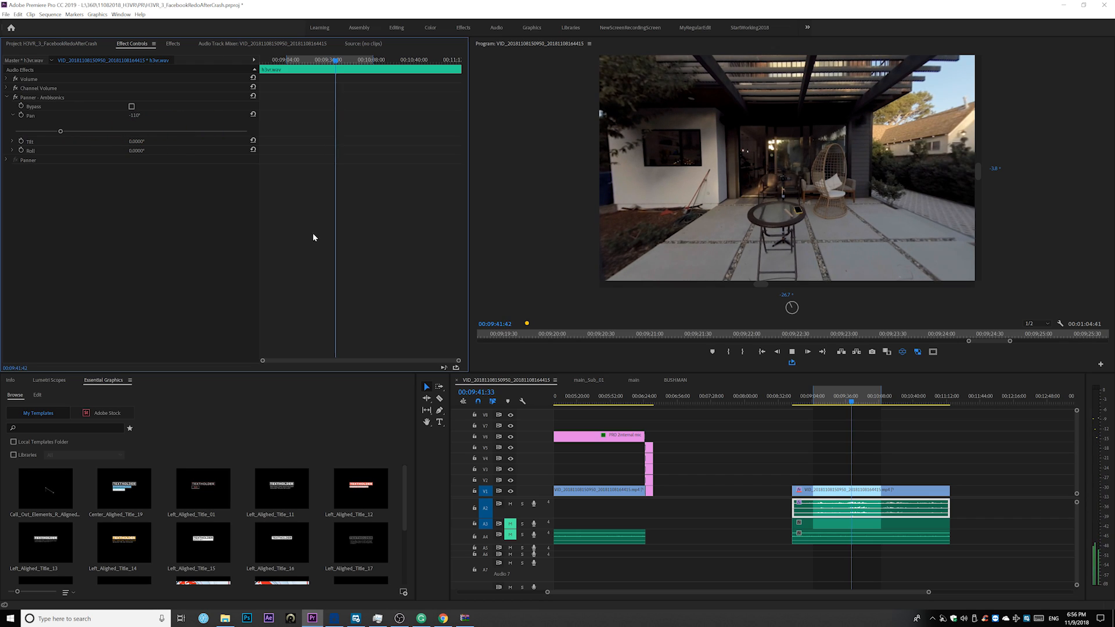
key(space)
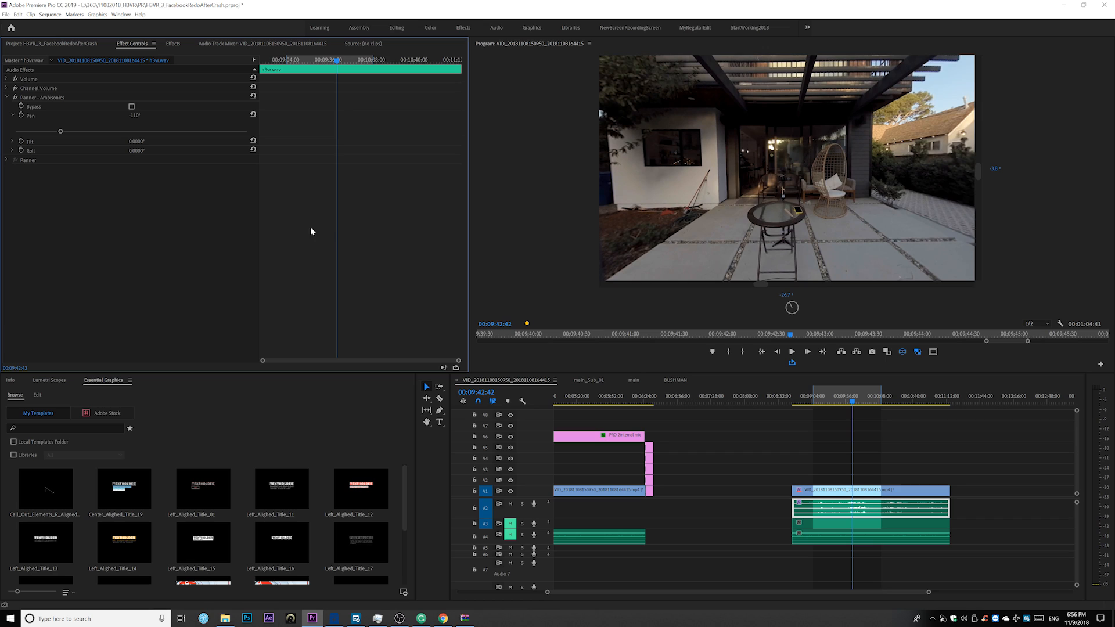
Remove the Panner - Ambisonics effect from the h3vr.wav clip
click(7, 98)
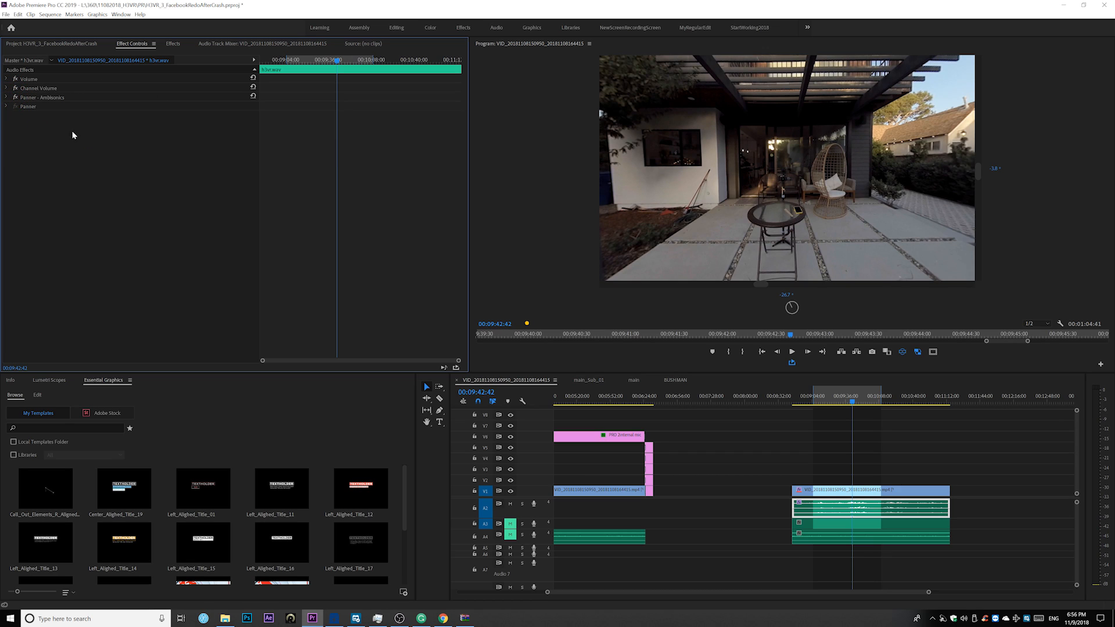
click(46, 102)
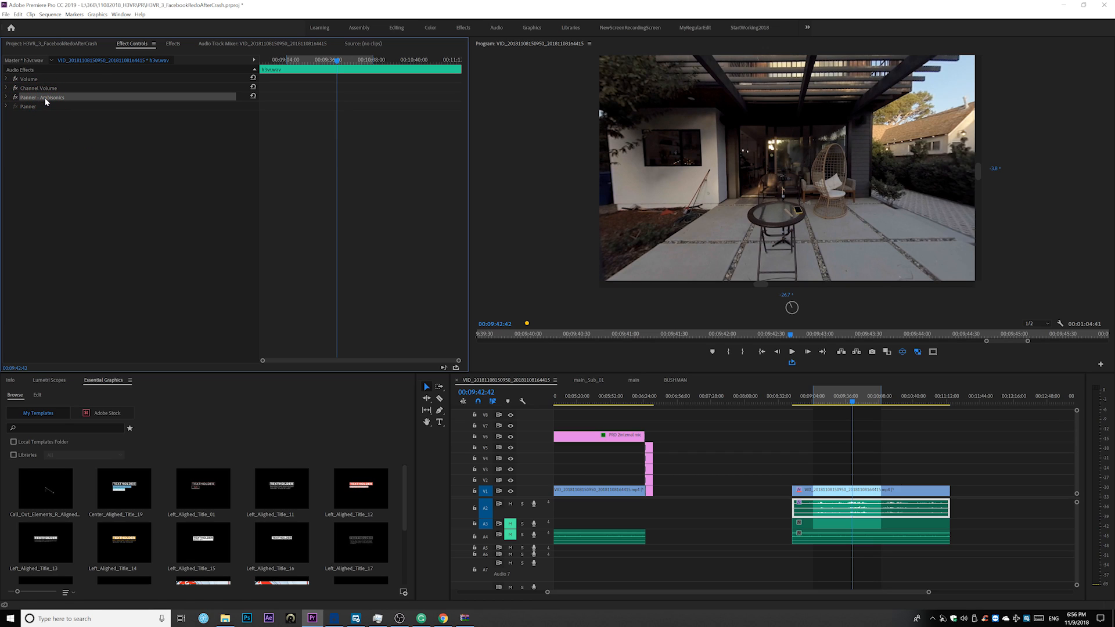
key(Delete)
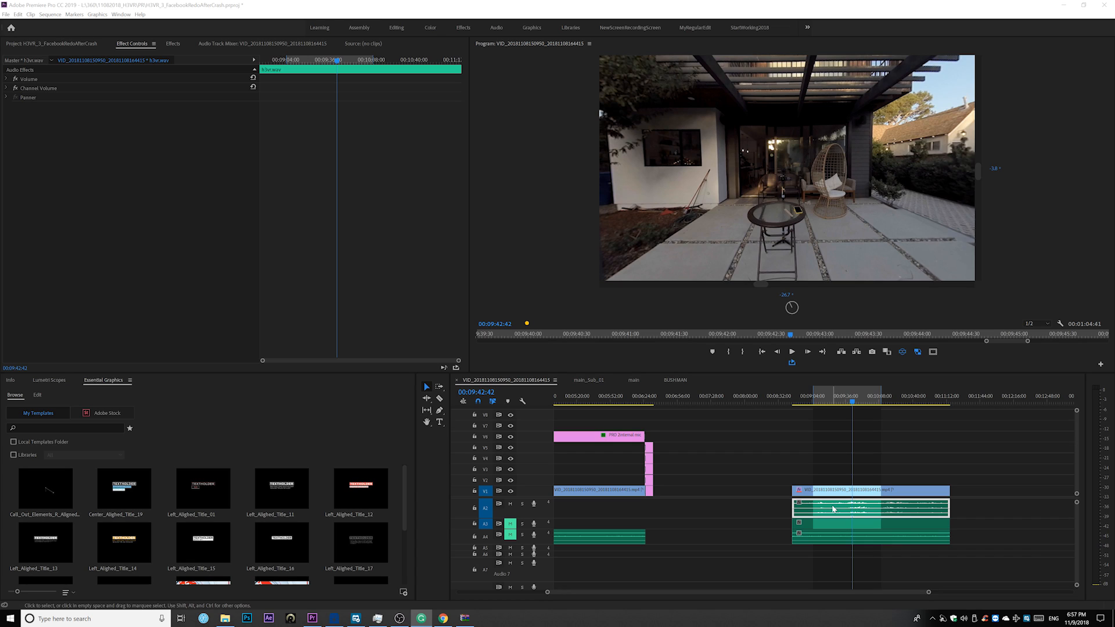
Play the sequence and examine the Audio 2 and Master levels in the Audio Track Mixer
click(736, 545)
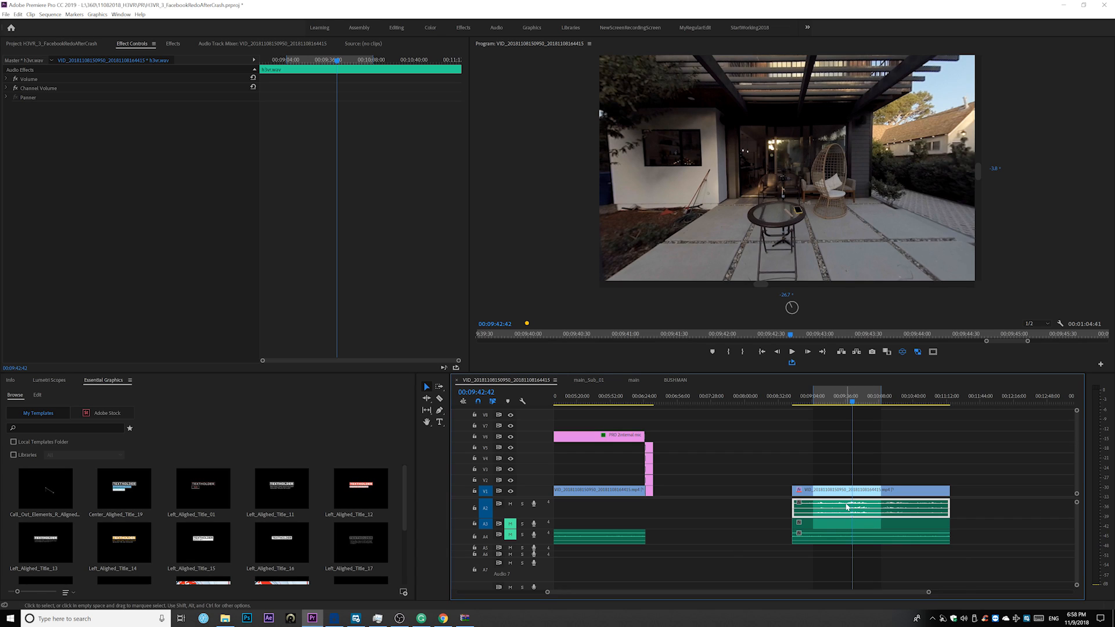
key(space)
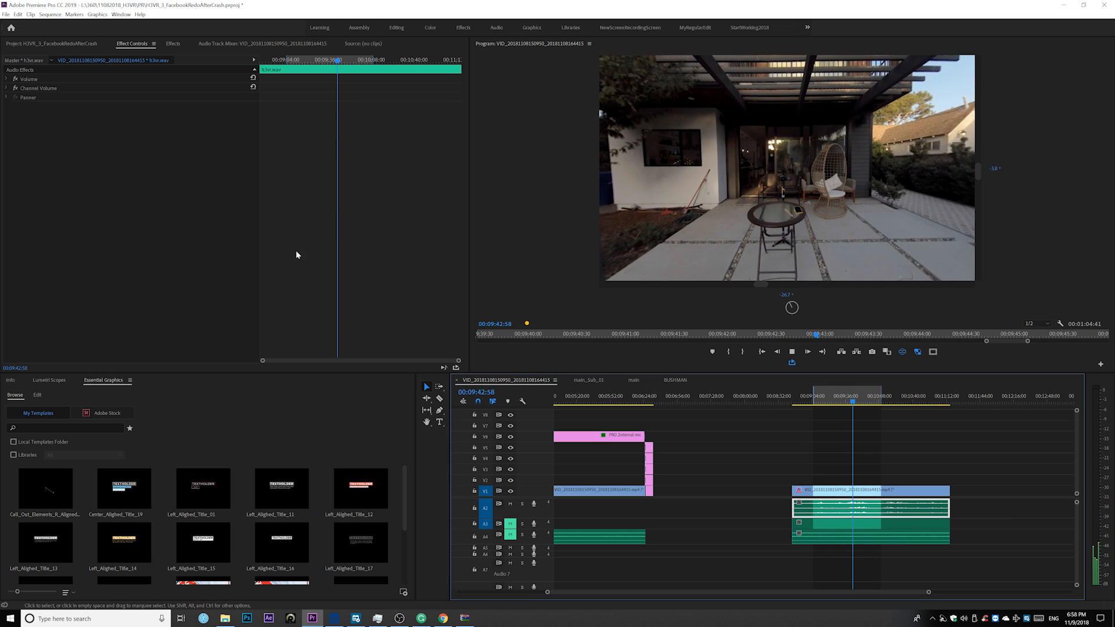
click(220, 43)
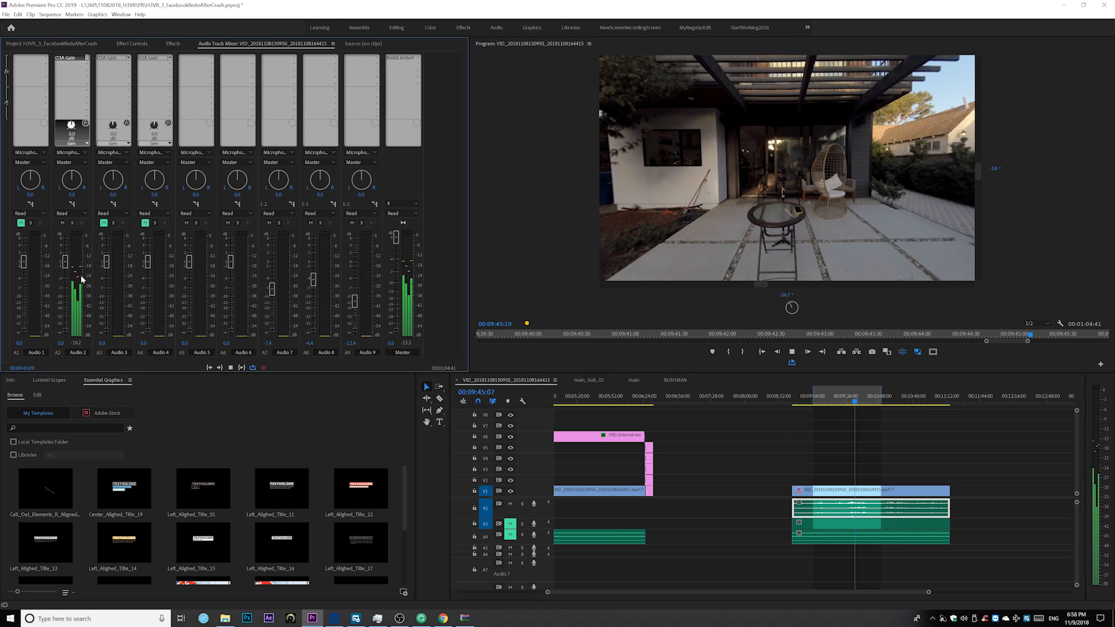
key(space)
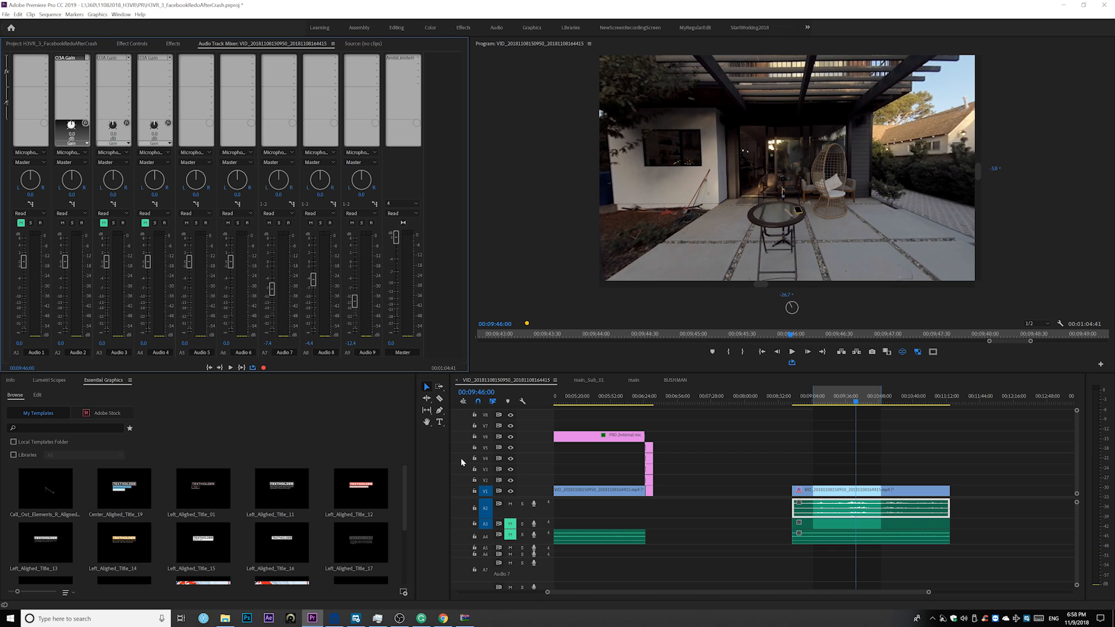
right_click(832, 507)
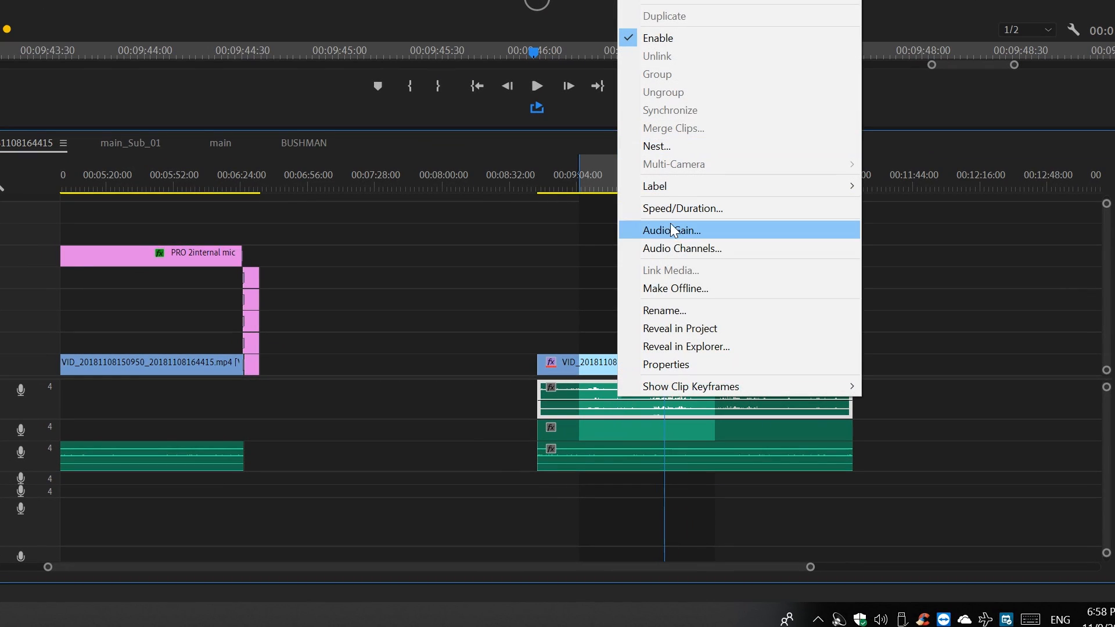
click(646, 227)
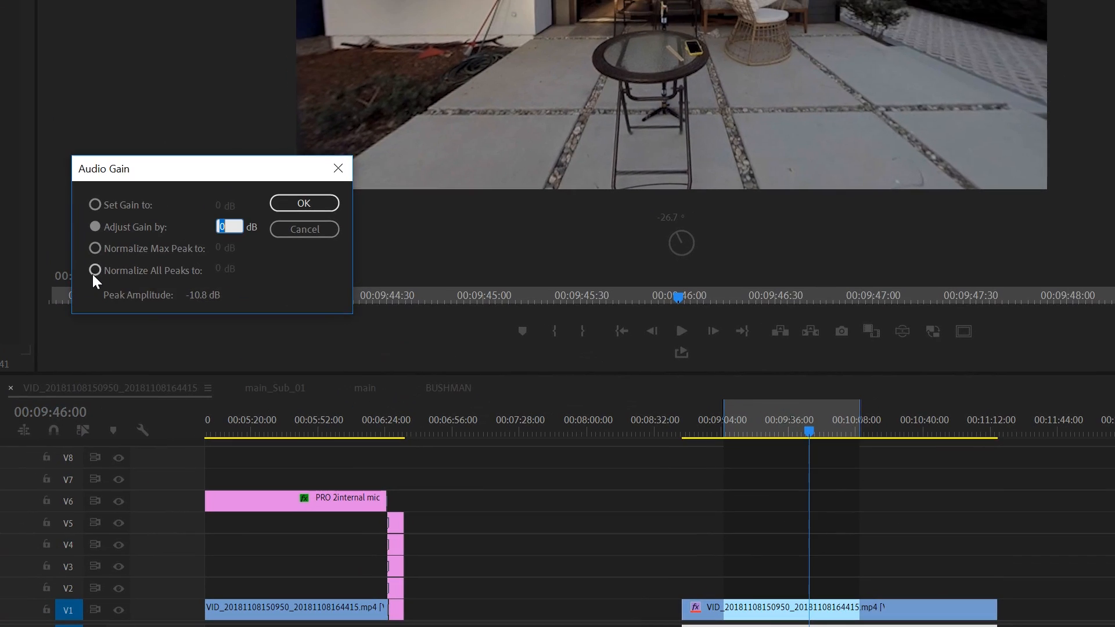
click(94, 270)
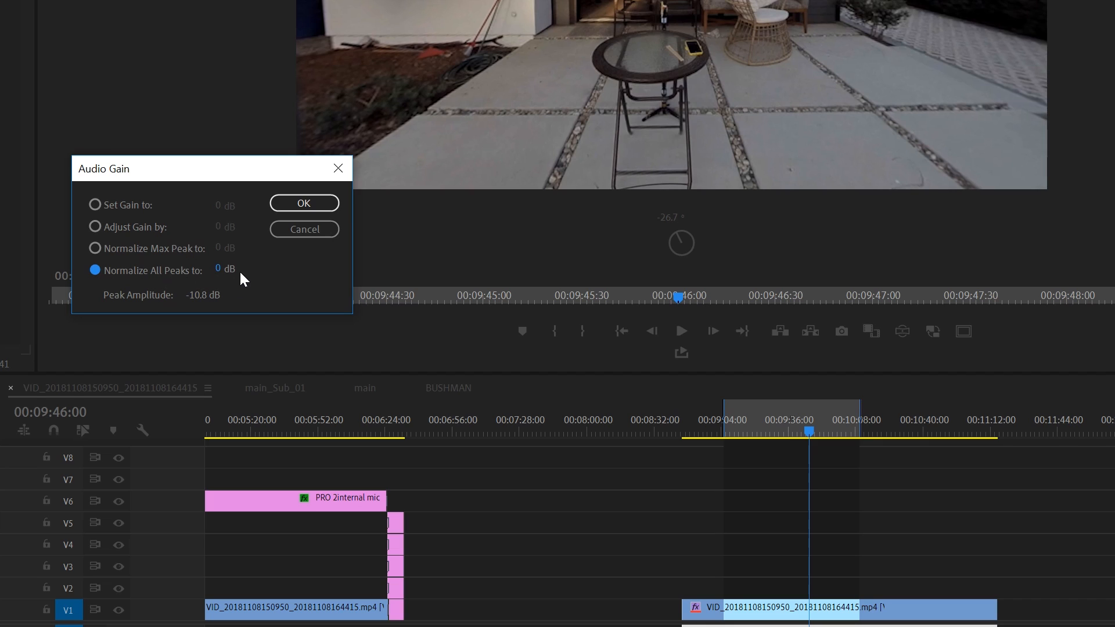
click(220, 267)
text(-3)
click(277, 235)
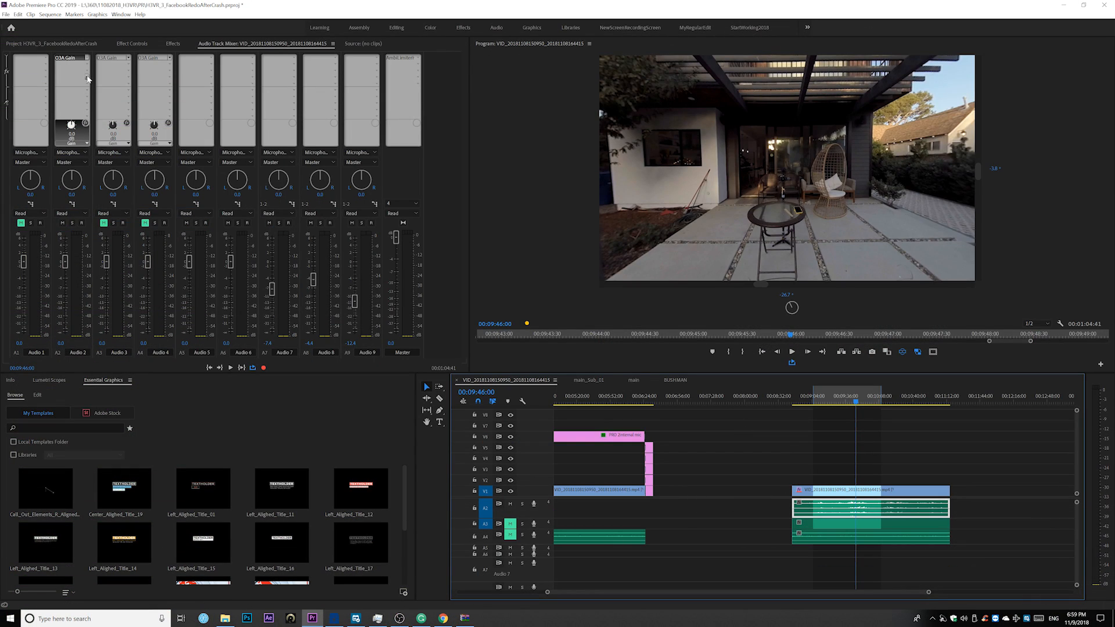
Add a Multiband Compressor to the Audio 2 track in the effect slot below the O3A Gain
click(88, 79)
mouse_move(92, 87)
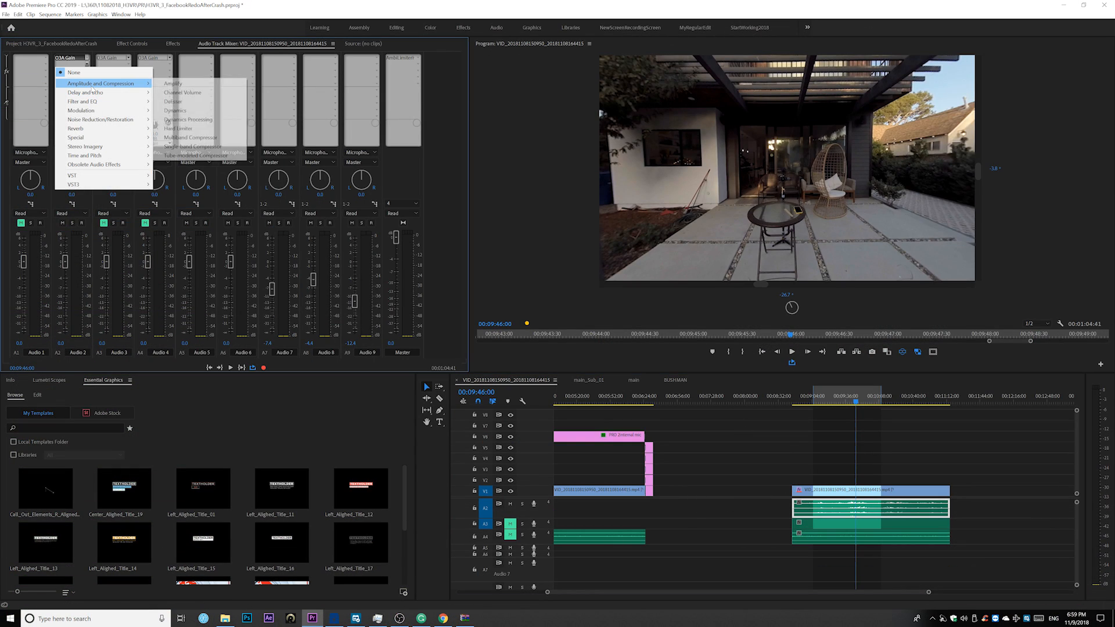
click(190, 138)
Remove the Multiband Compressor from the second effect slot of Audio 2 and select the O3A Gain above it
click(87, 70)
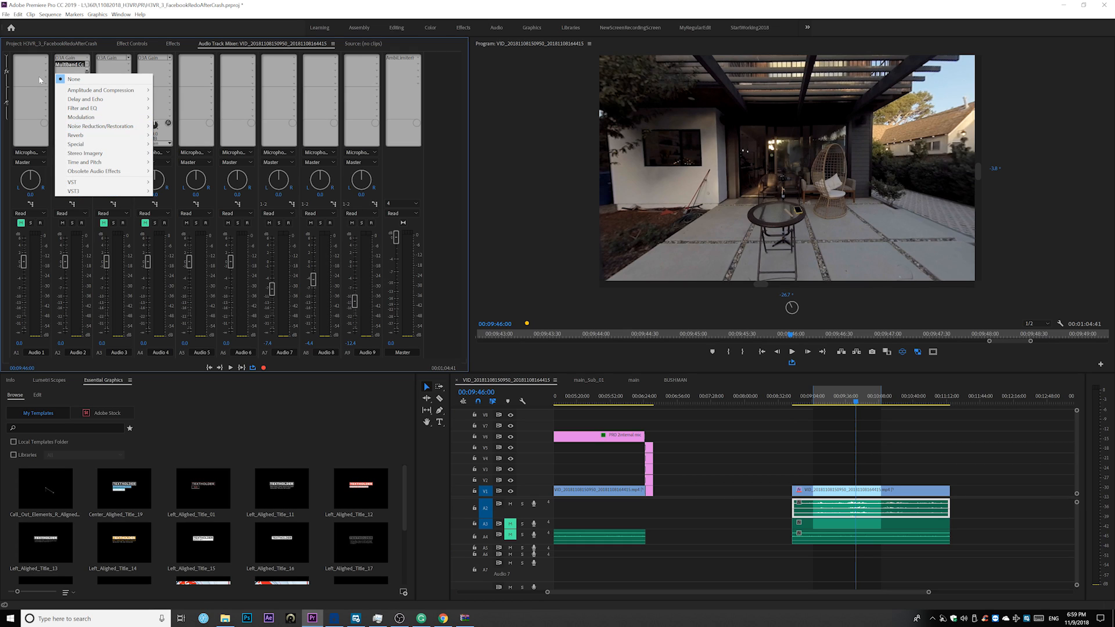
click(39, 77)
click(87, 65)
click(95, 73)
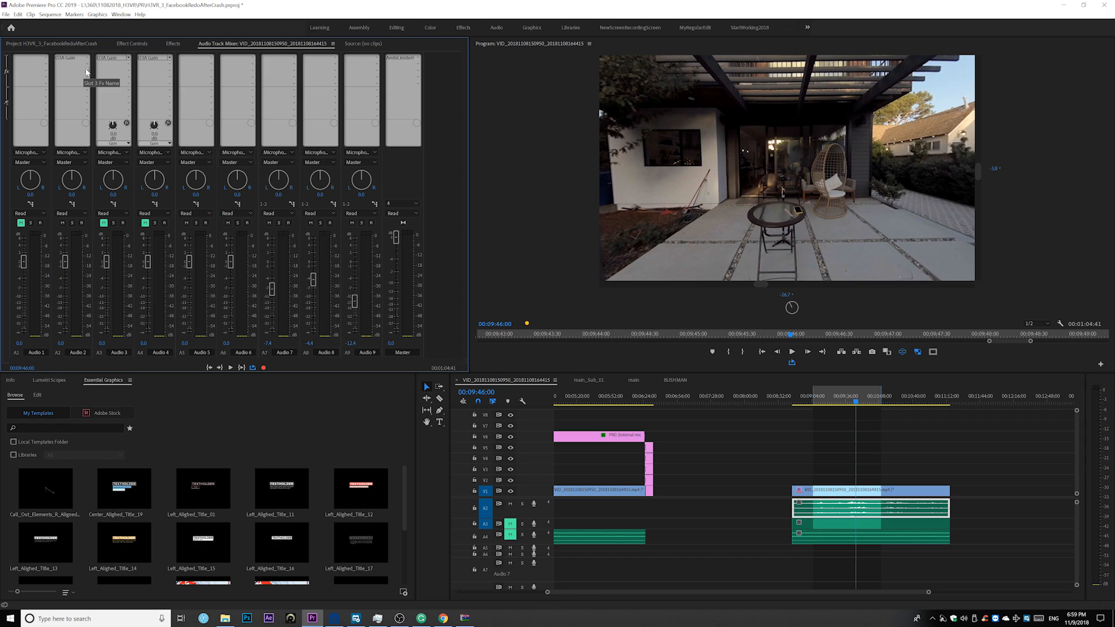
click(73, 57)
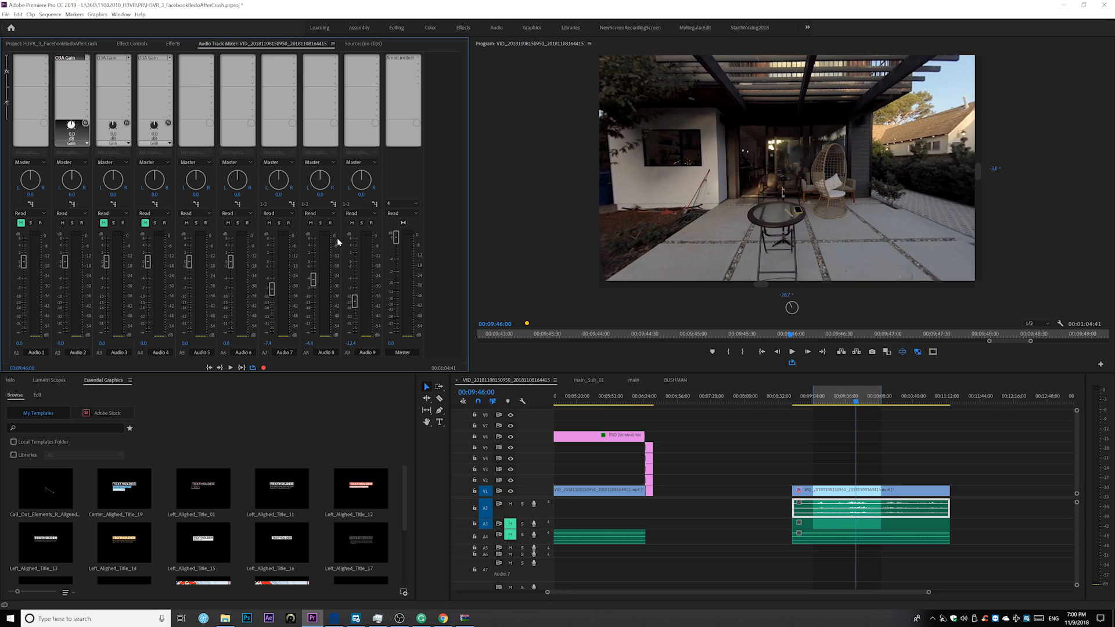
Switch to the browser, review the O3A Core plugin page from Blue Ripple Sound, and return to Premiere Pro
key(alt+Tab)
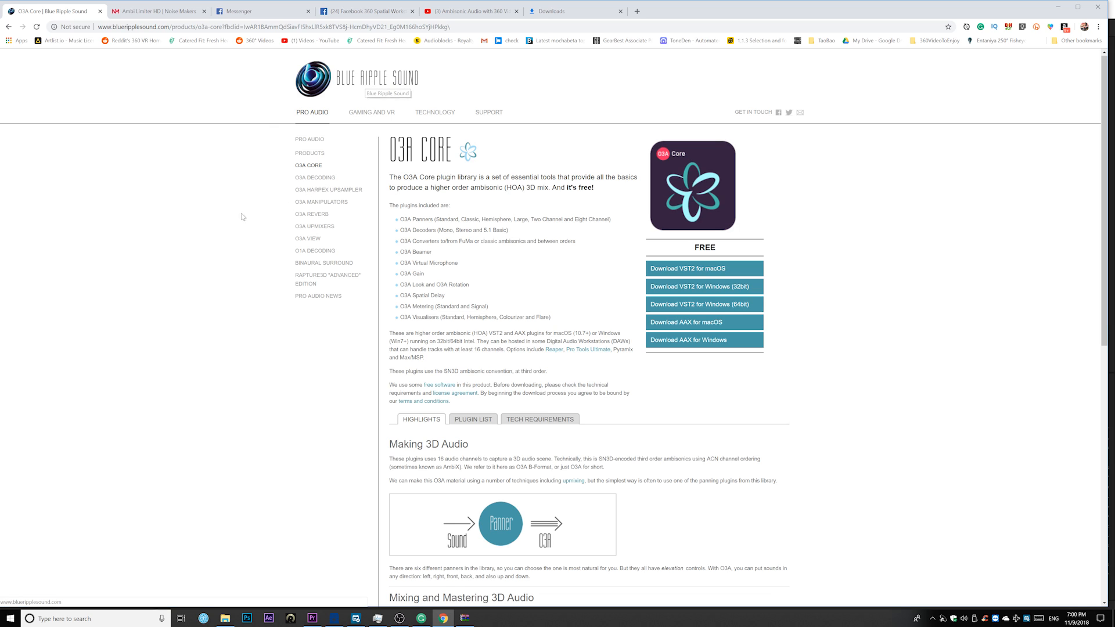
mouse_move(377, 136)
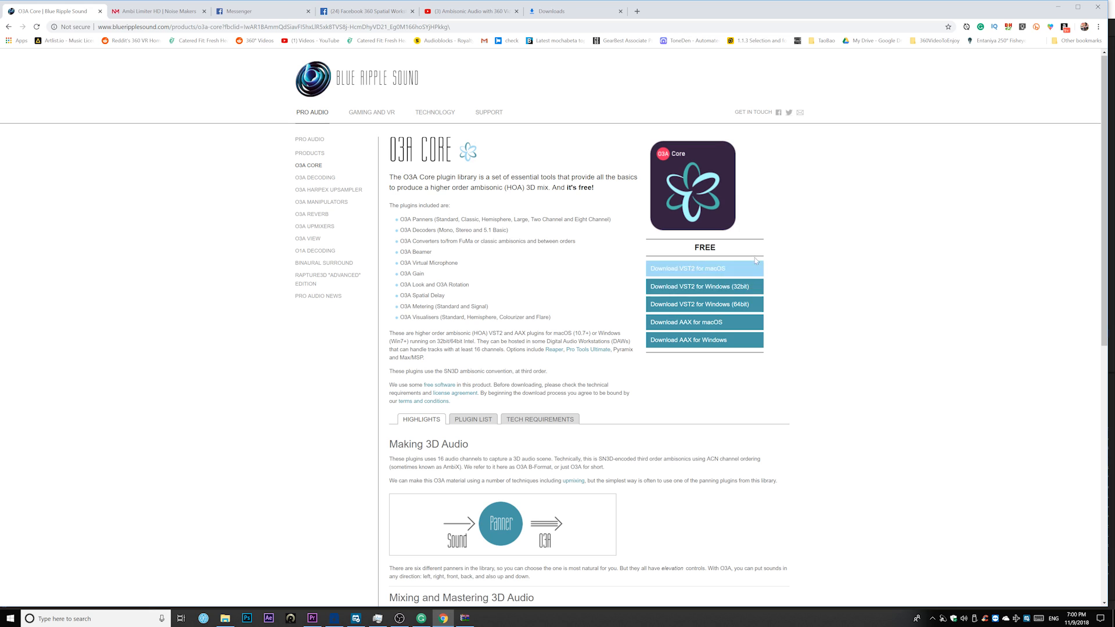
click(1053, 10)
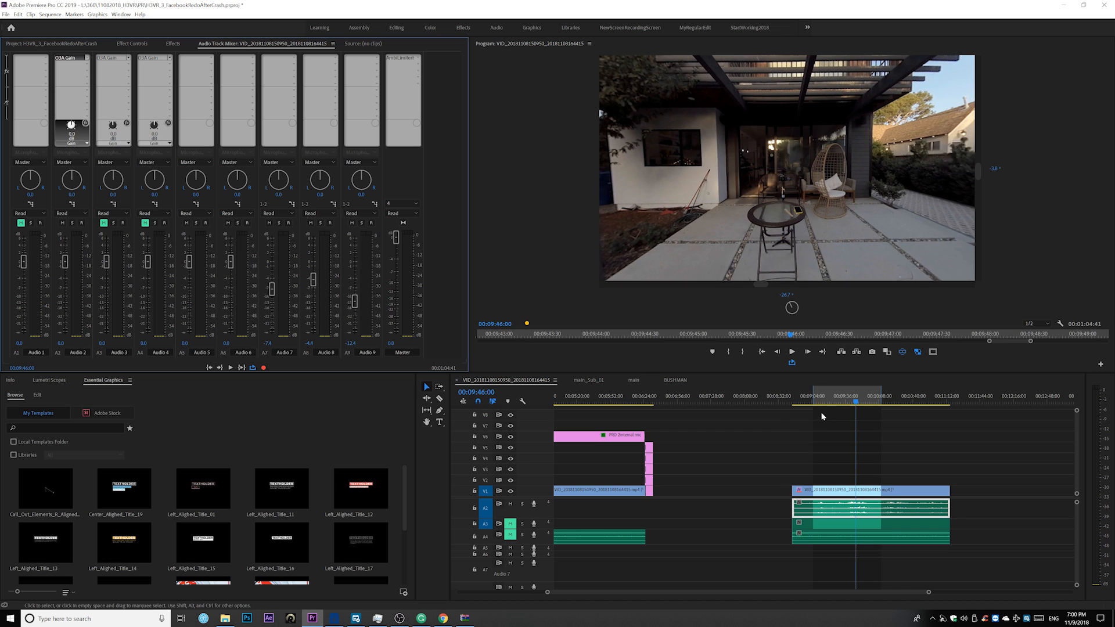
Play the sequence from about 00:09:13 and choose Blue Ripple Sound's O3A Gain for the first effect slot of Audio 2
click(824, 401)
key(space)
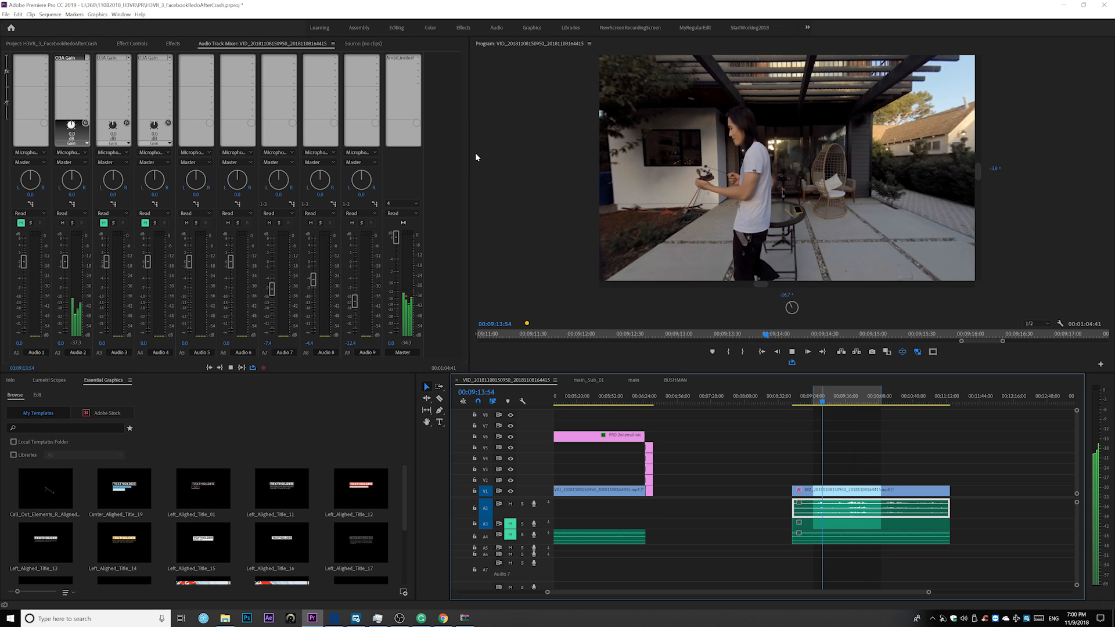
click(71, 61)
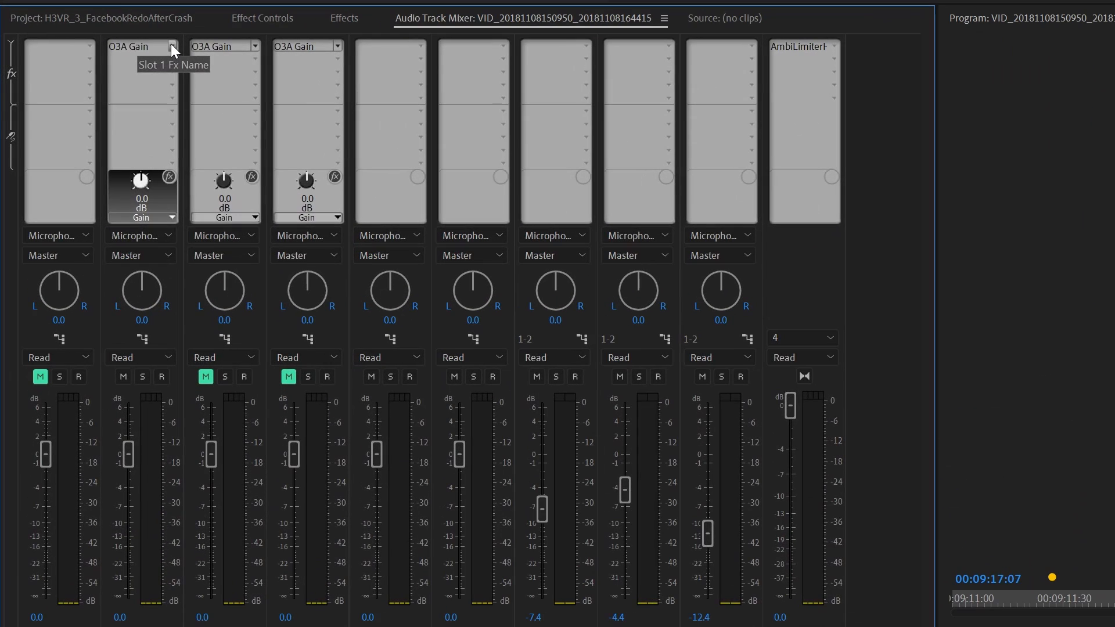
click(87, 59)
mouse_move(145, 169)
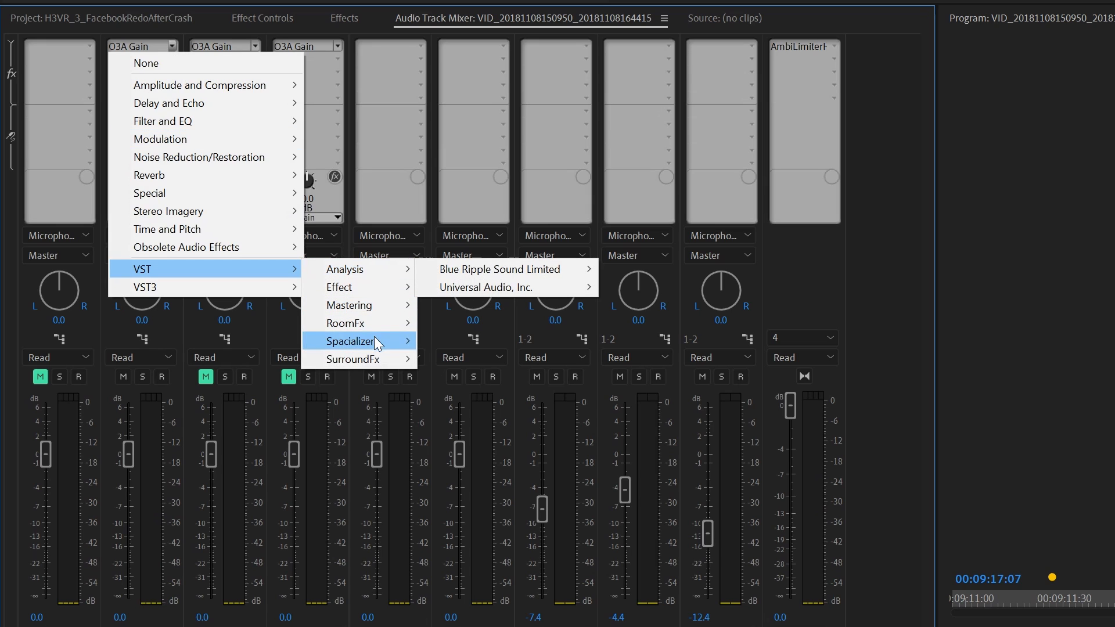
mouse_move(359, 361)
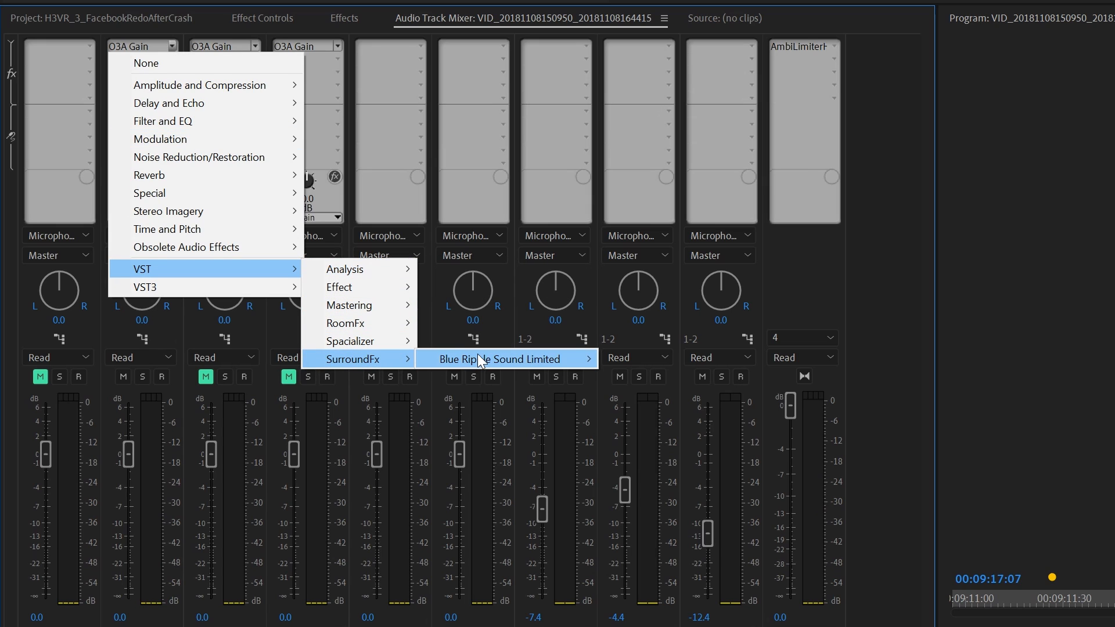
mouse_move(468, 360)
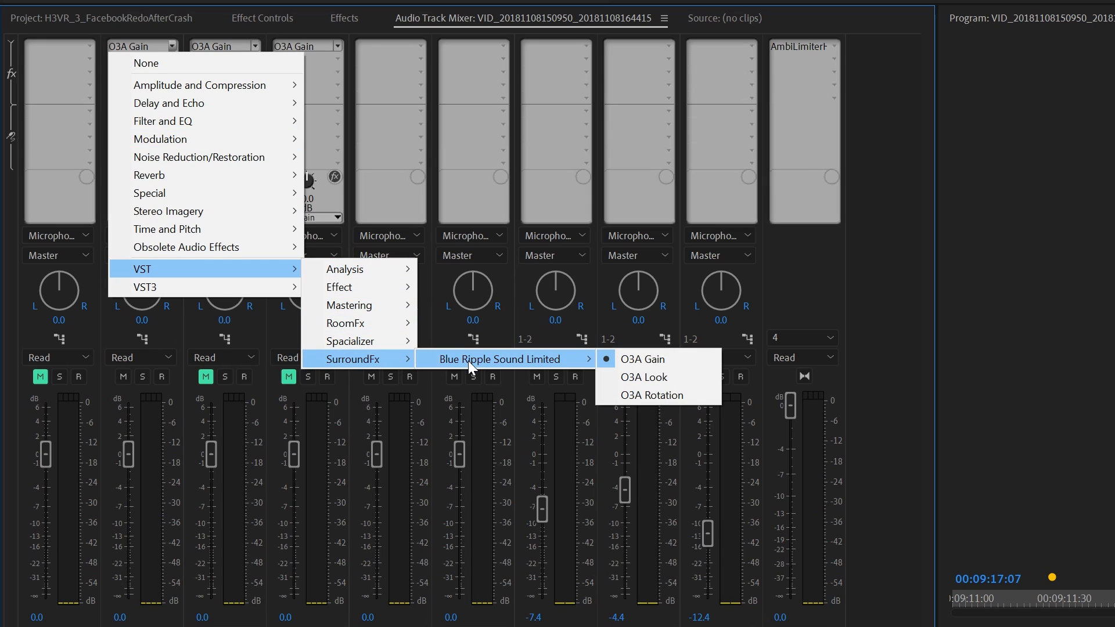
click(645, 361)
Open the O3A Gain editor of Audio 2, raise the gain to 30 dB during playback, and stop playback
double_click(140, 46)
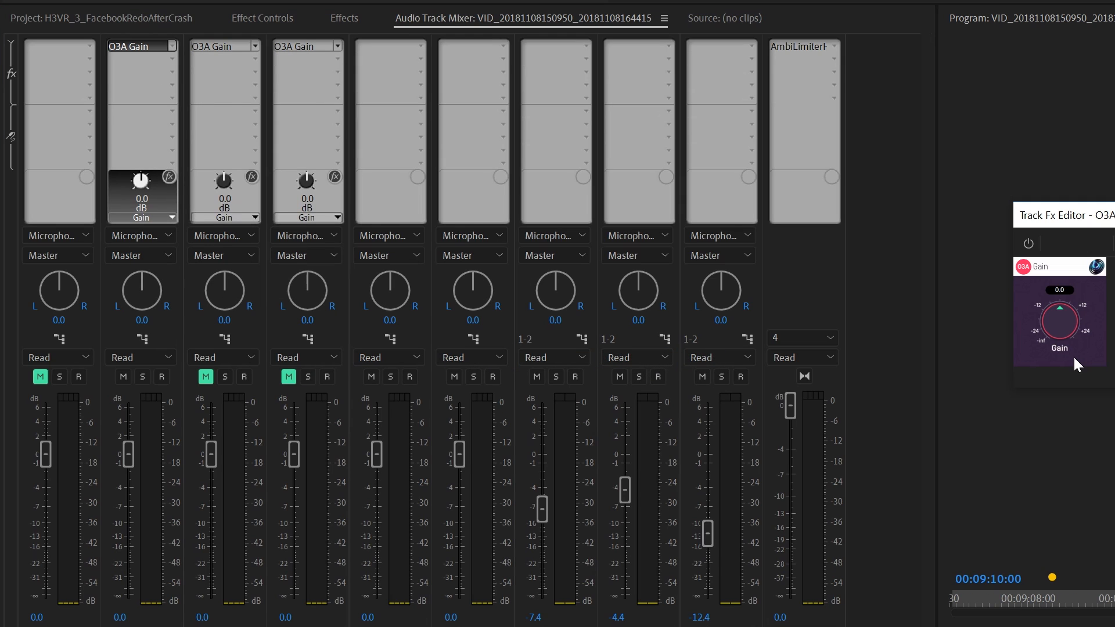
key(space)
drag(1058, 311, 1104, 401)
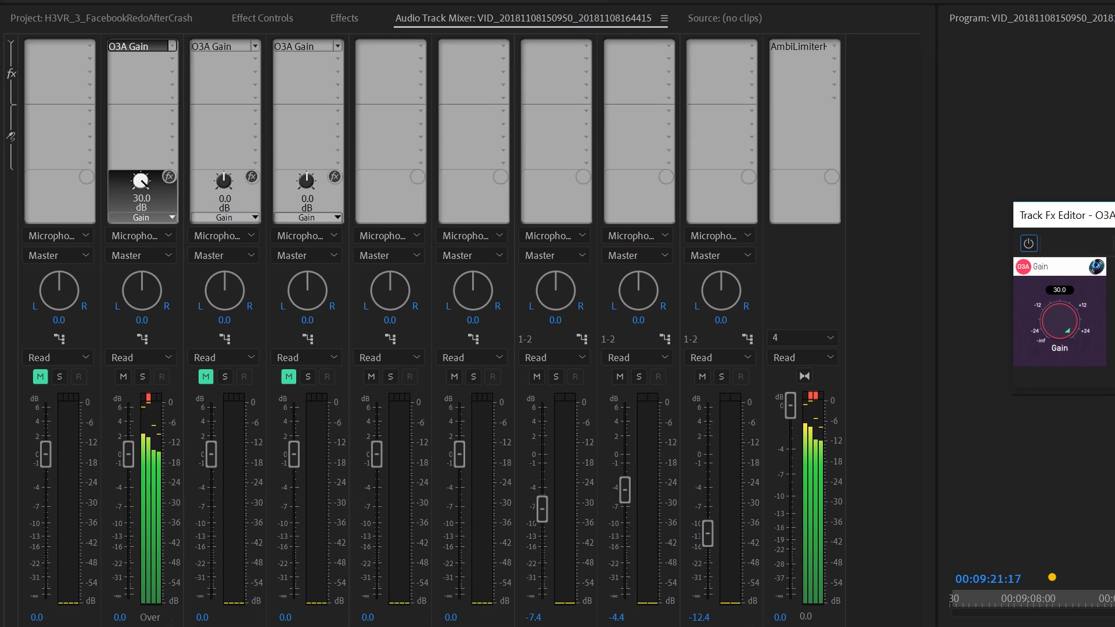
key(space)
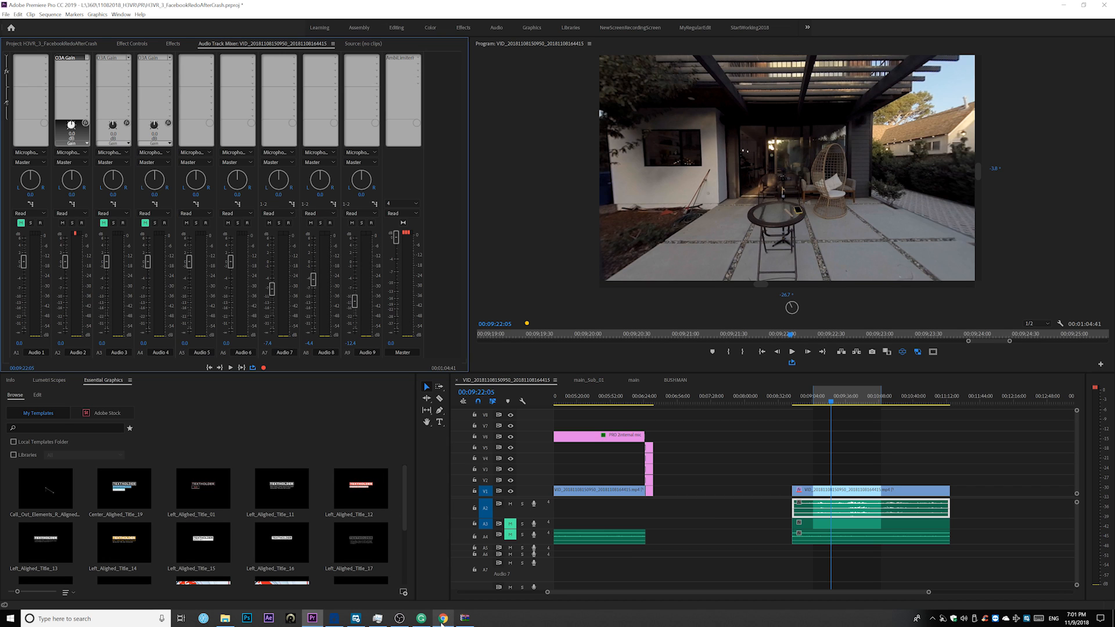
Switch to the browser and review the Ambi Limiter HD plugin page on the Noise Makers site
click(443, 619)
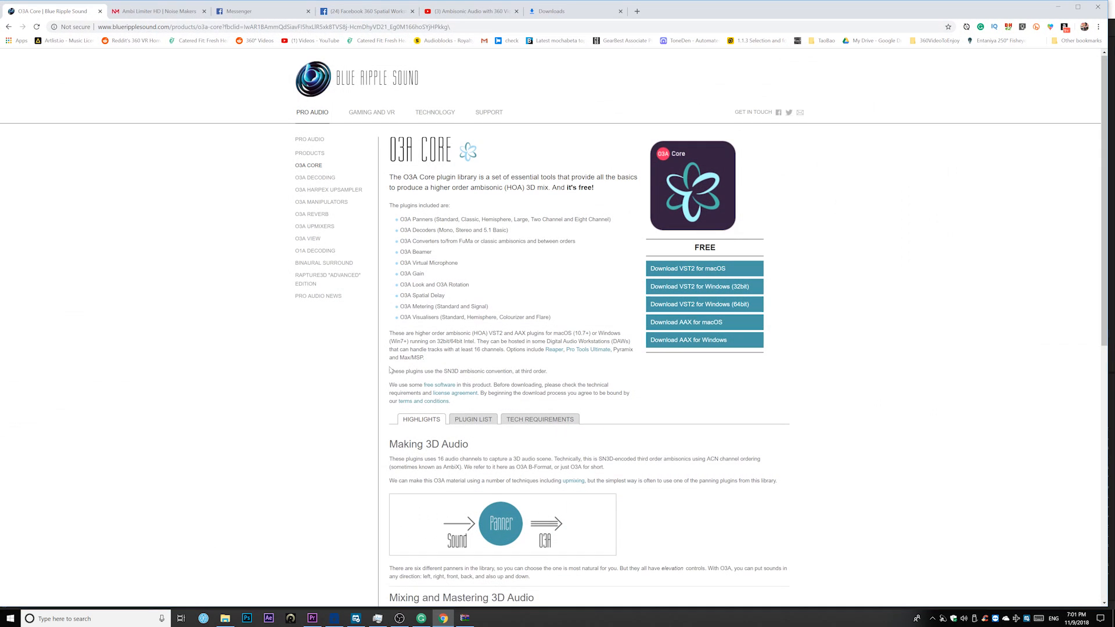
click(171, 12)
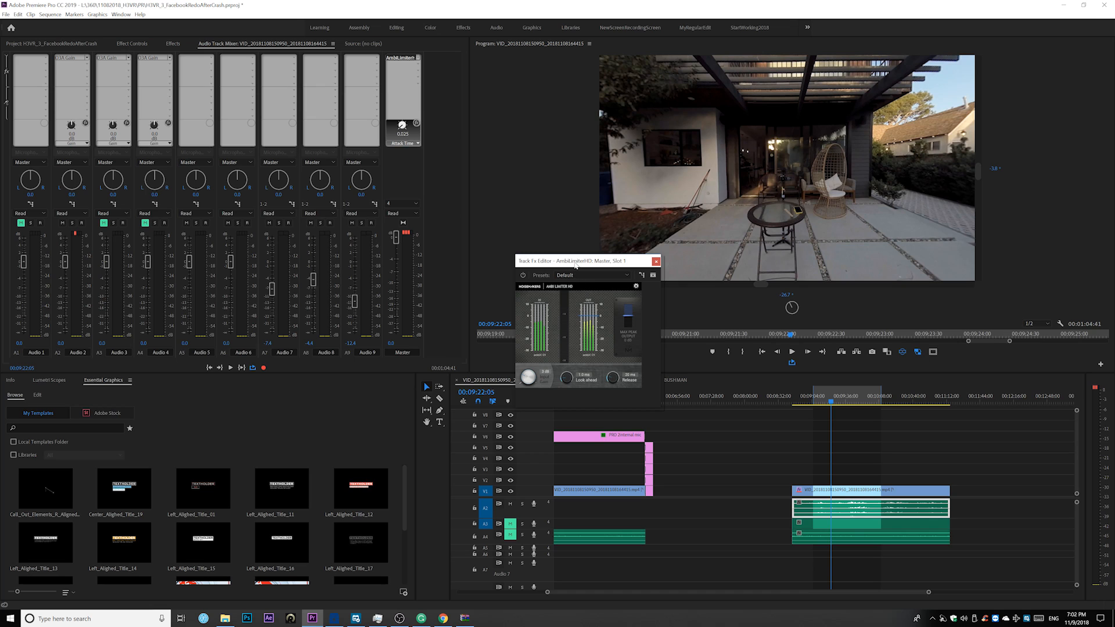
Play the sequence from about 00:09:13 and lower the max peak output of the Master track's AmbiLimiterHD
drag(588, 261, 572, 227)
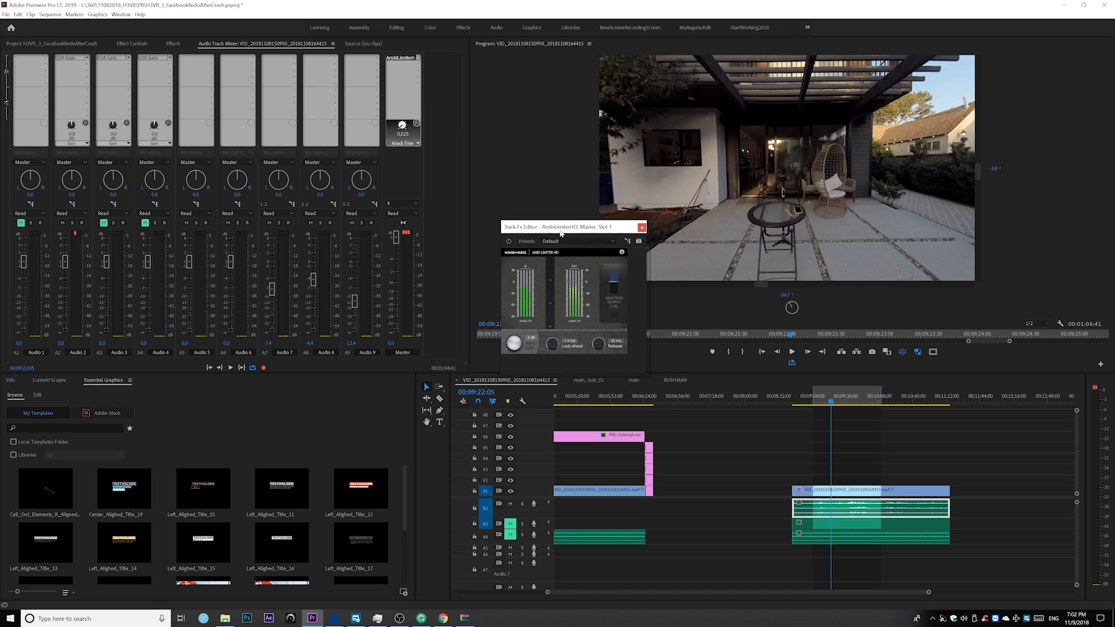
click(821, 403)
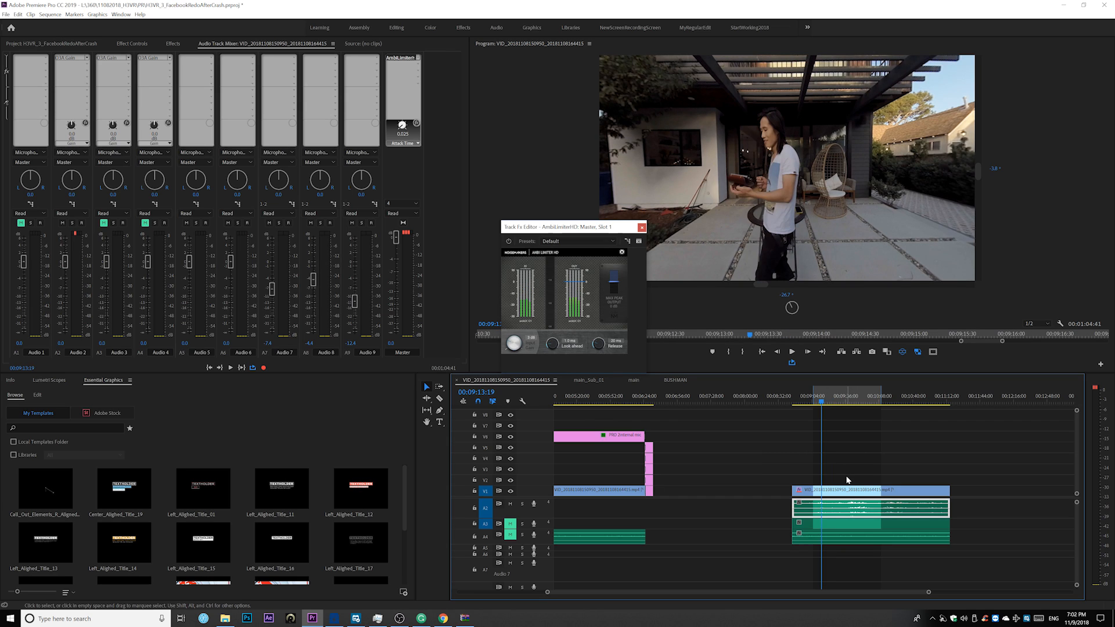
key(space)
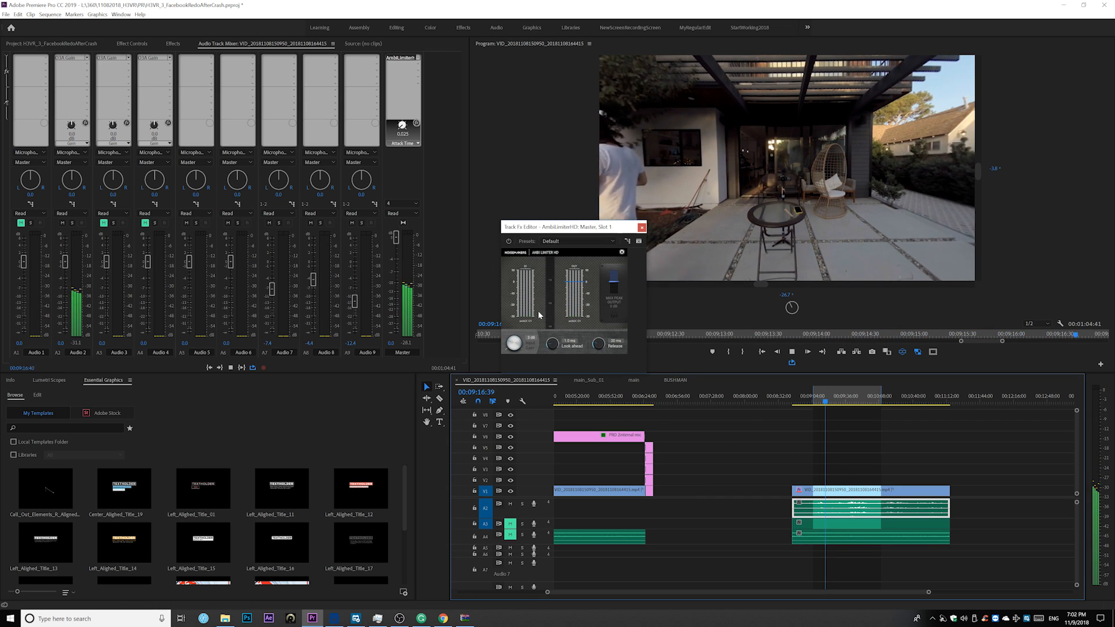
drag(615, 282, 615, 287)
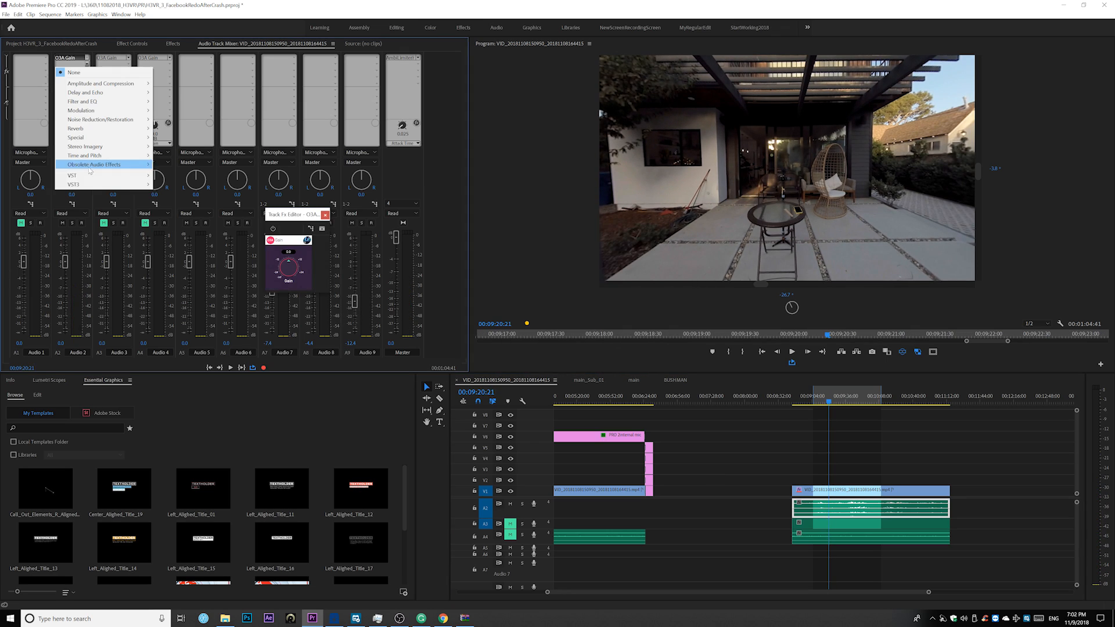
Add Noise Makers' AmbiLimiterHD below the O3A Gain on Audio 2, lower its max peak output and set its look-ahead to 0.7 ms
mouse_move(87, 176)
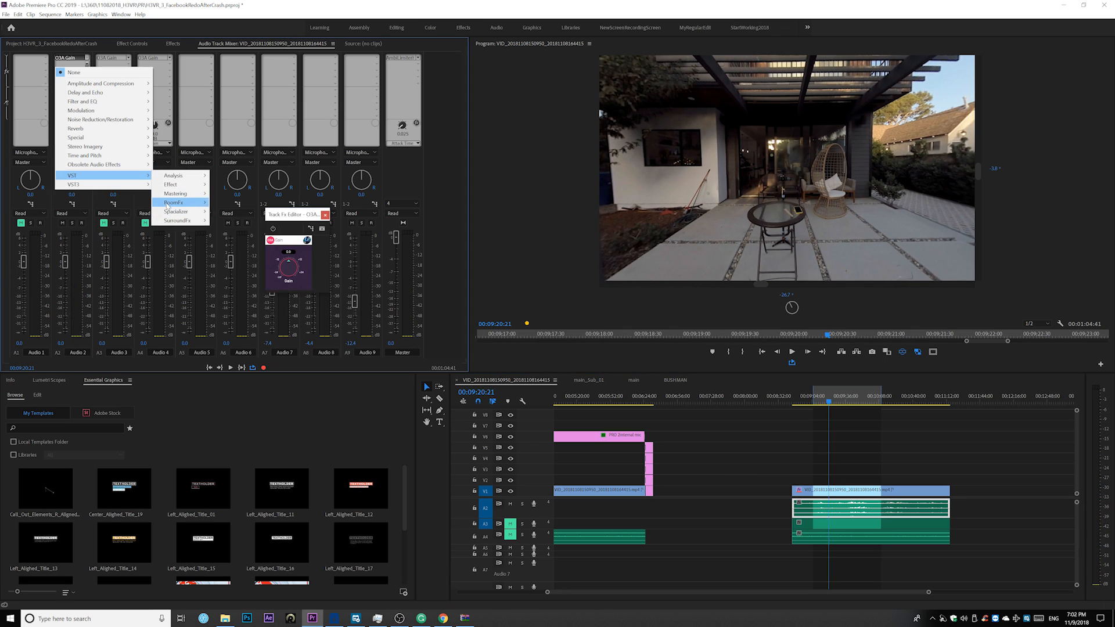
mouse_move(172, 213)
mouse_move(244, 221)
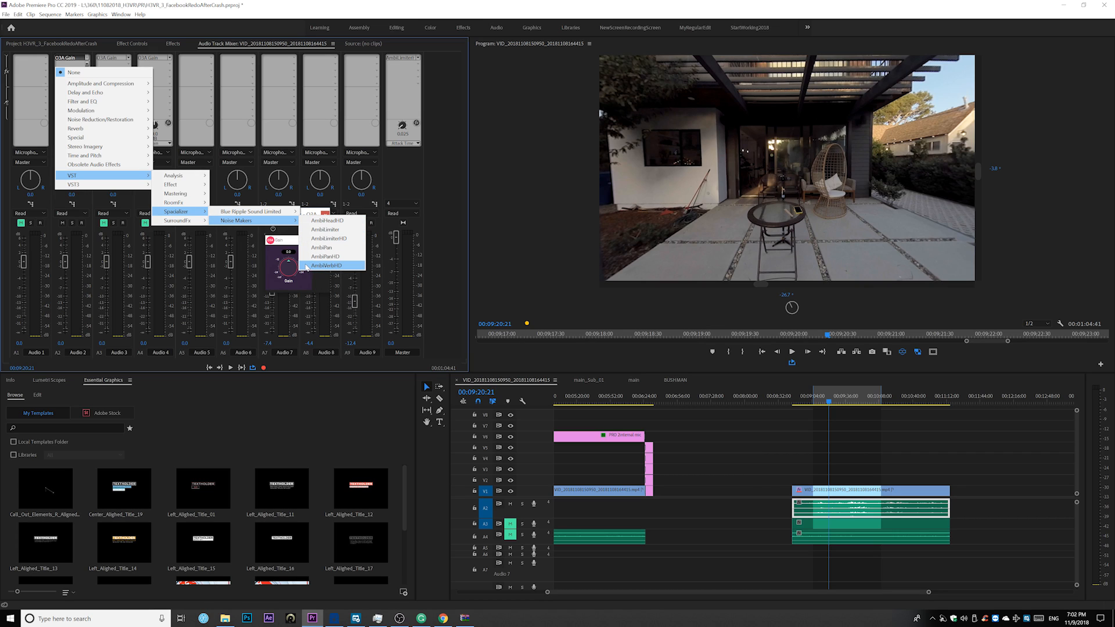
click(346, 239)
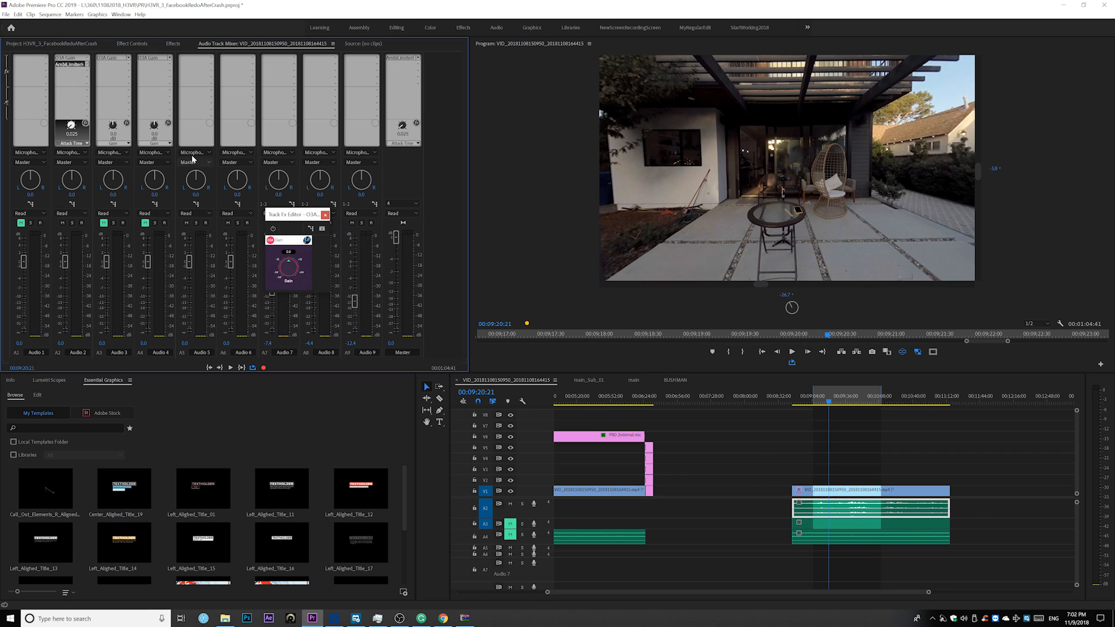
double_click(70, 66)
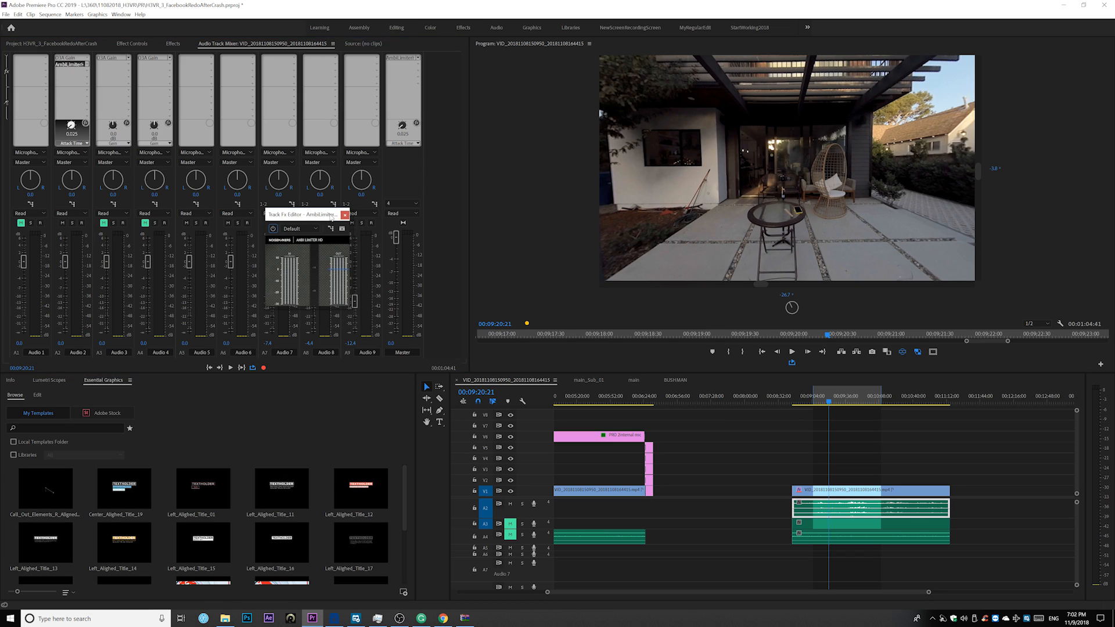
drag(627, 243, 628, 248)
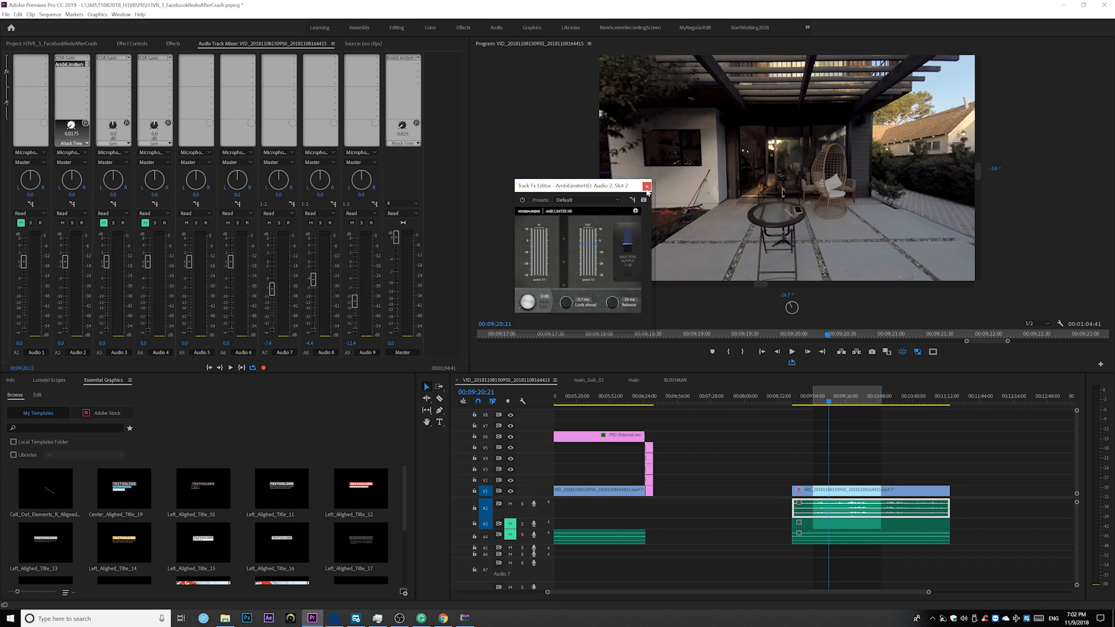
click(647, 189)
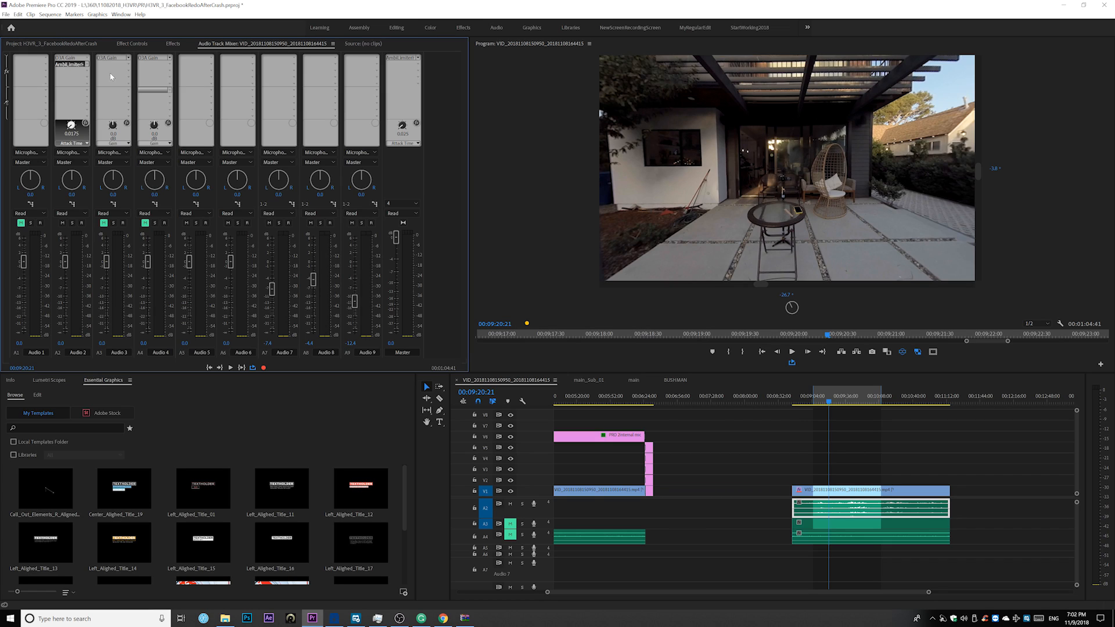
Raise the O3A Gain of Audio 2 to about 17.2 dB while the sequence plays, and stop playback
double_click(62, 58)
key(space)
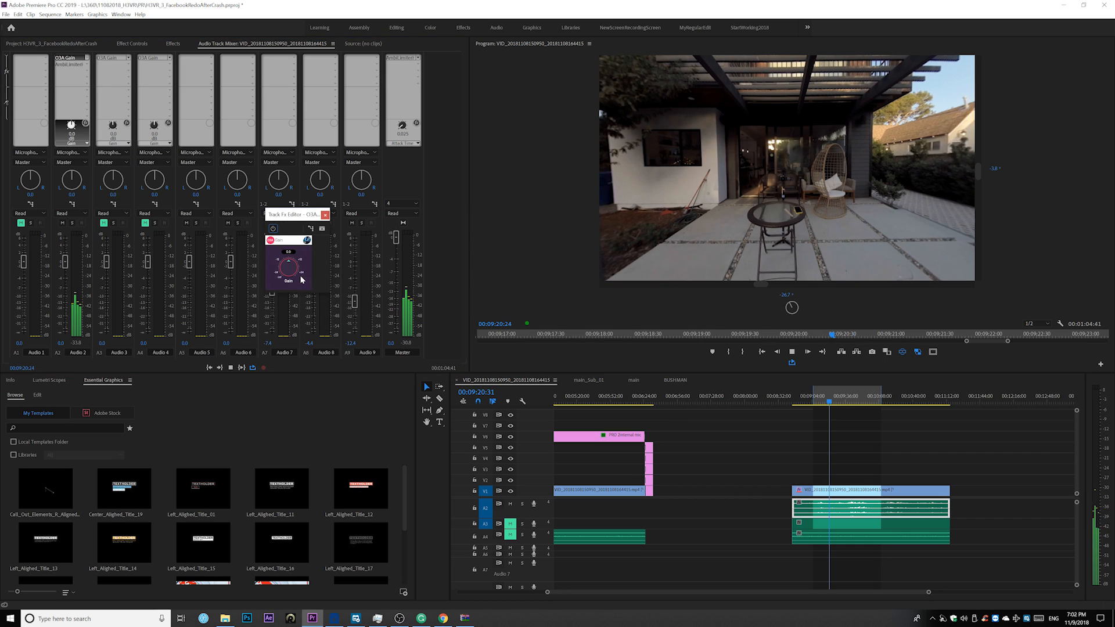
drag(290, 265, 294, 271)
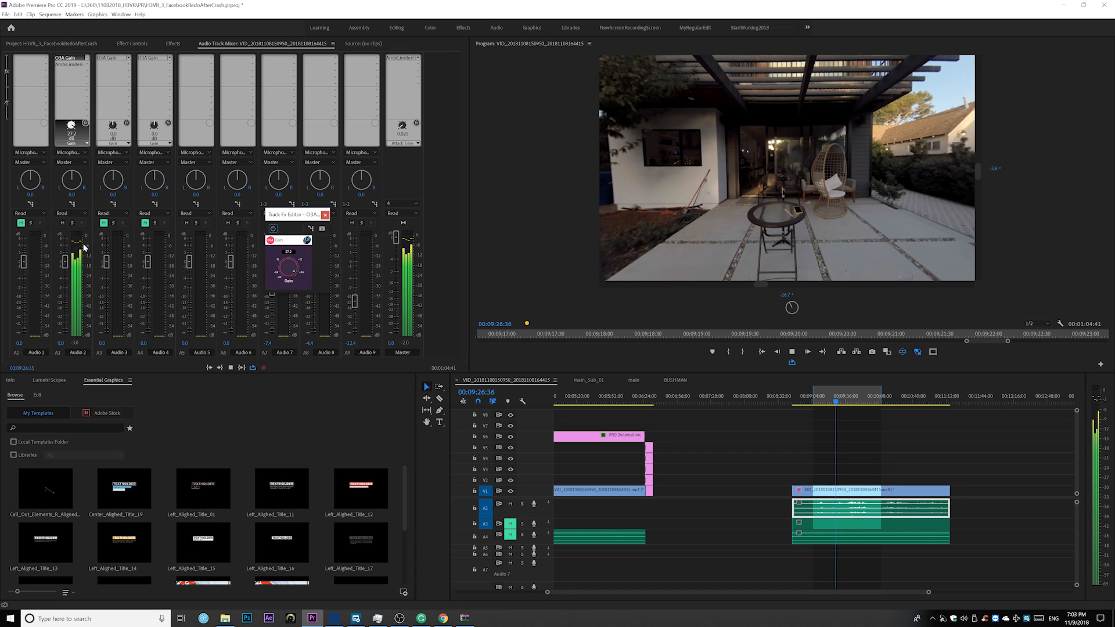
key(space)
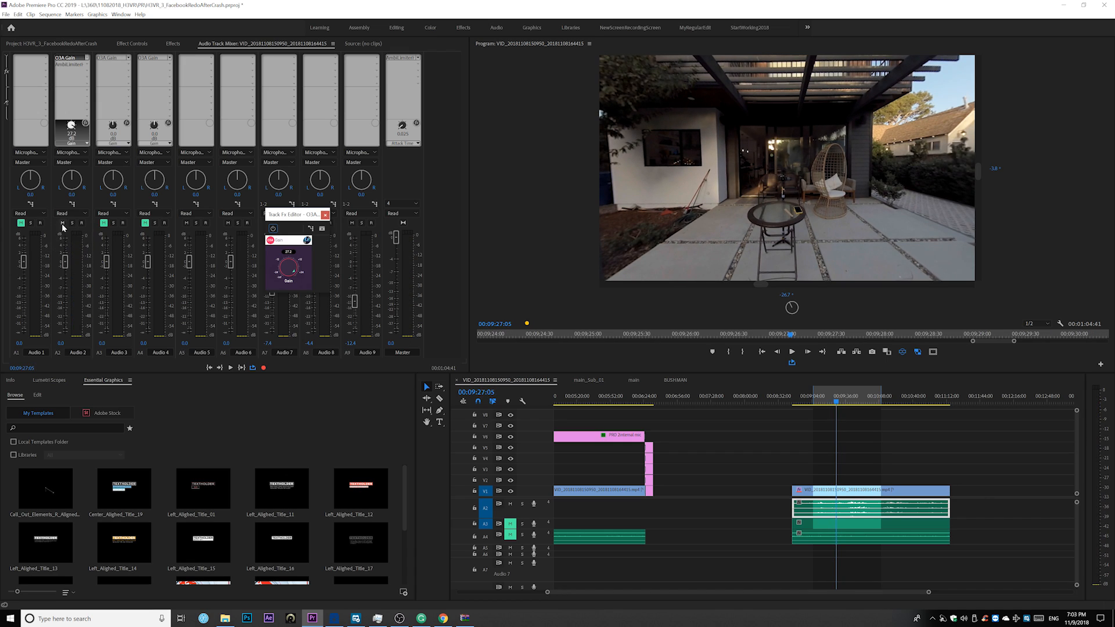
Replace the AmbiLimiterHD in the second effect slot of Audio 2 with Blue Ripple Sound's O3A Rotation
click(72, 72)
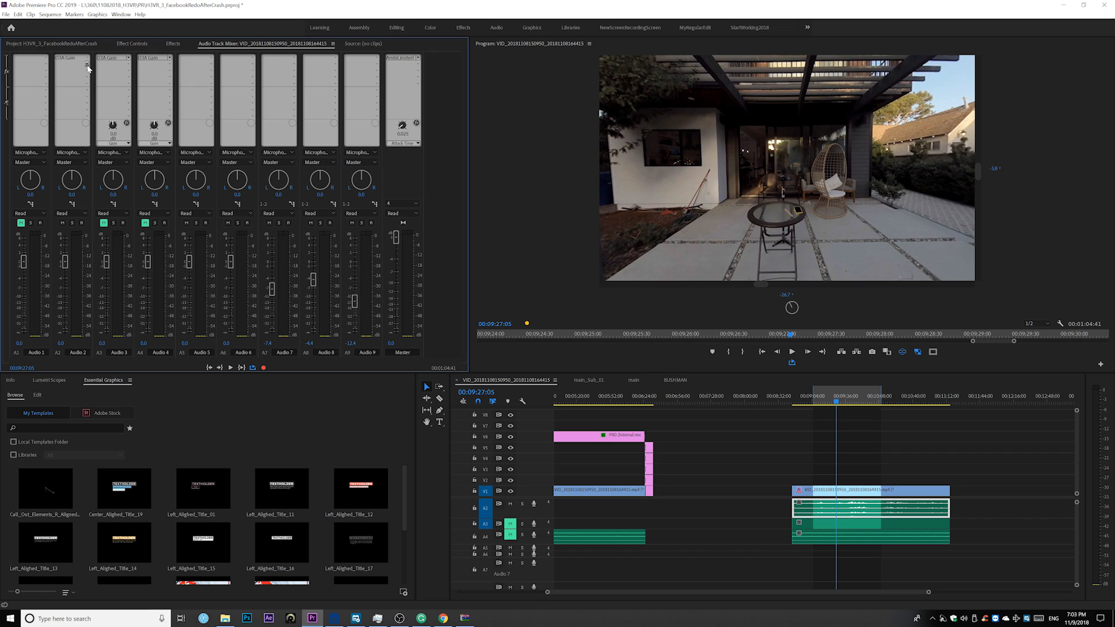
click(88, 69)
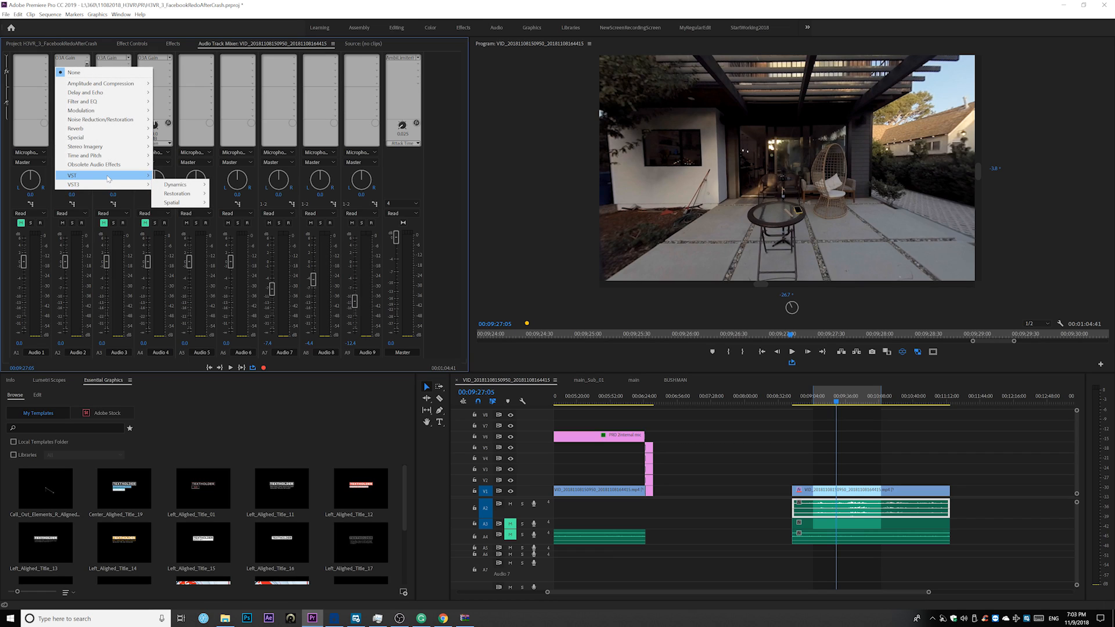
mouse_move(180, 221)
mouse_move(233, 223)
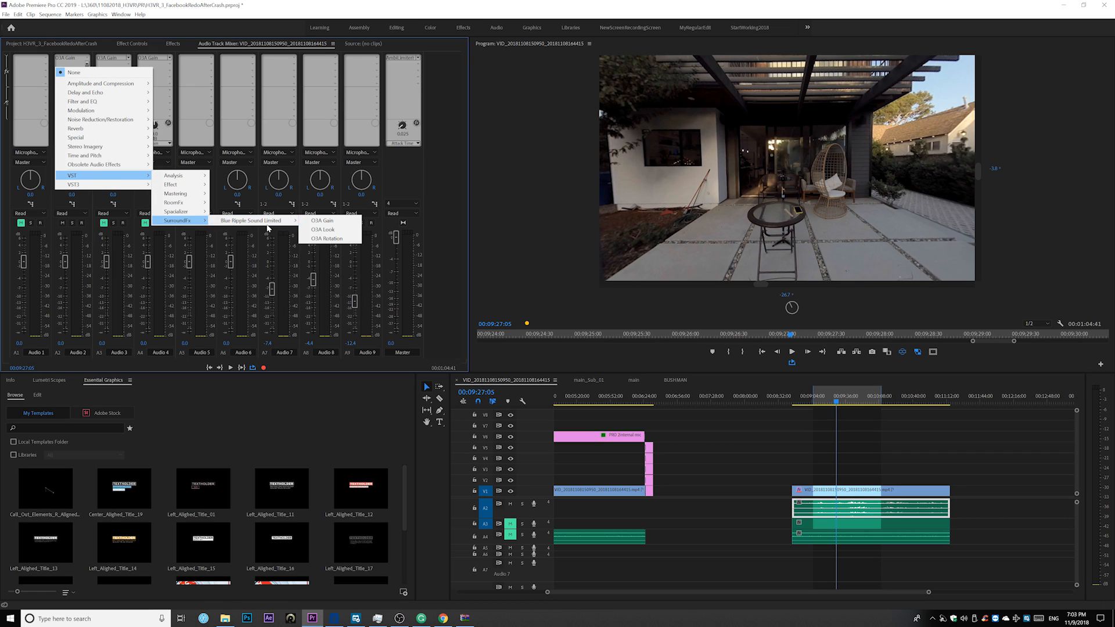
mouse_move(278, 224)
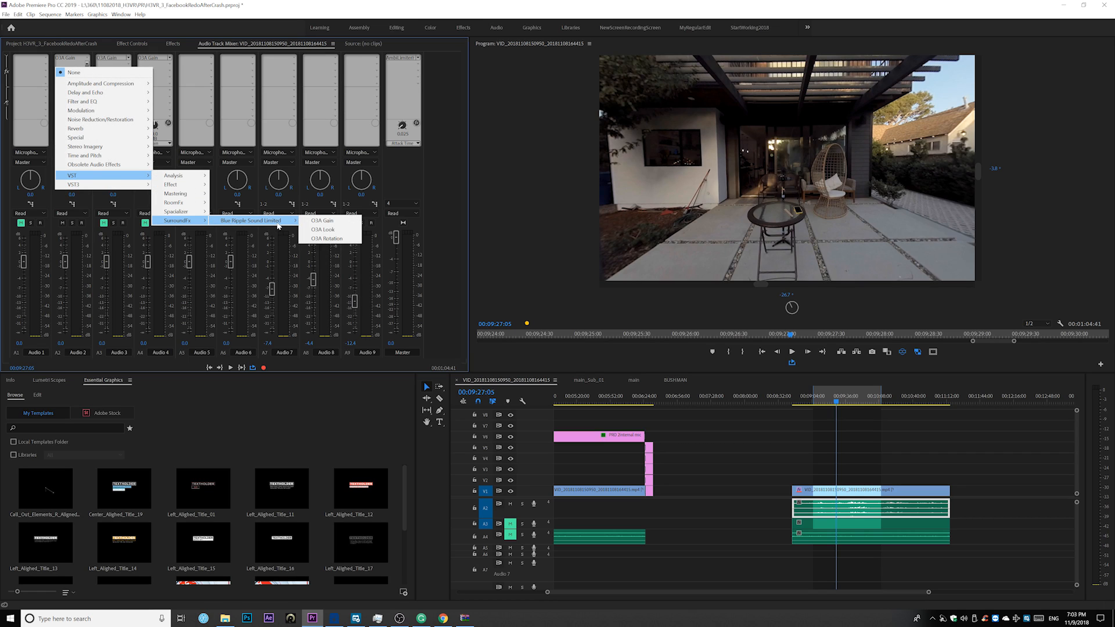
click(326, 238)
Rotate the yaw of Audio 2's O3A Rotation to about -96.5 degrees and close its editor
double_click(69, 65)
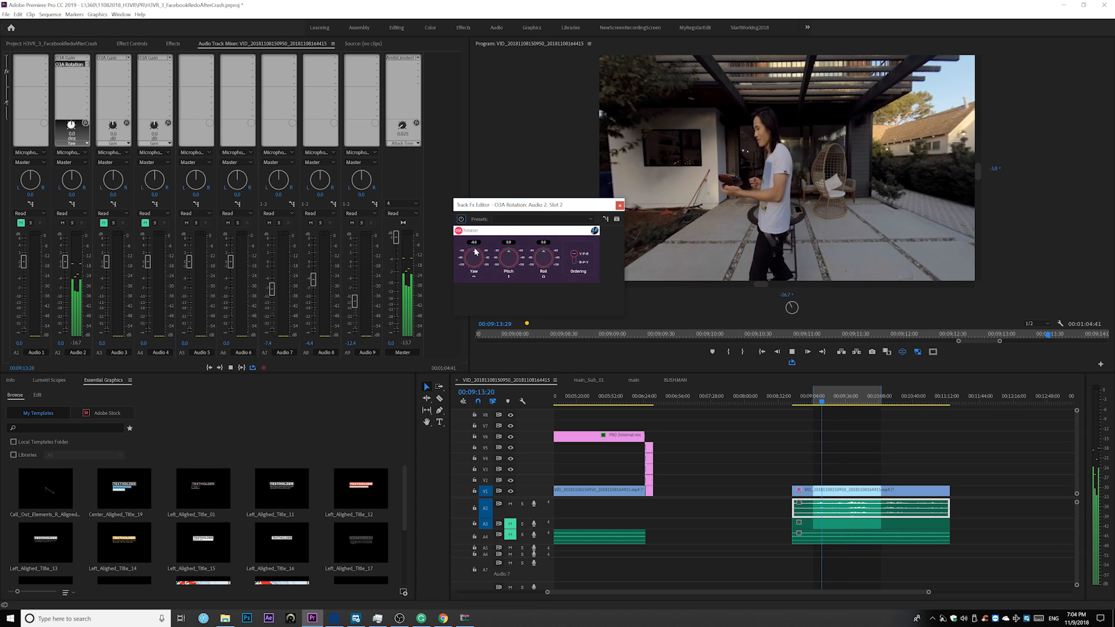
drag(475, 251, 497, 273)
click(620, 205)
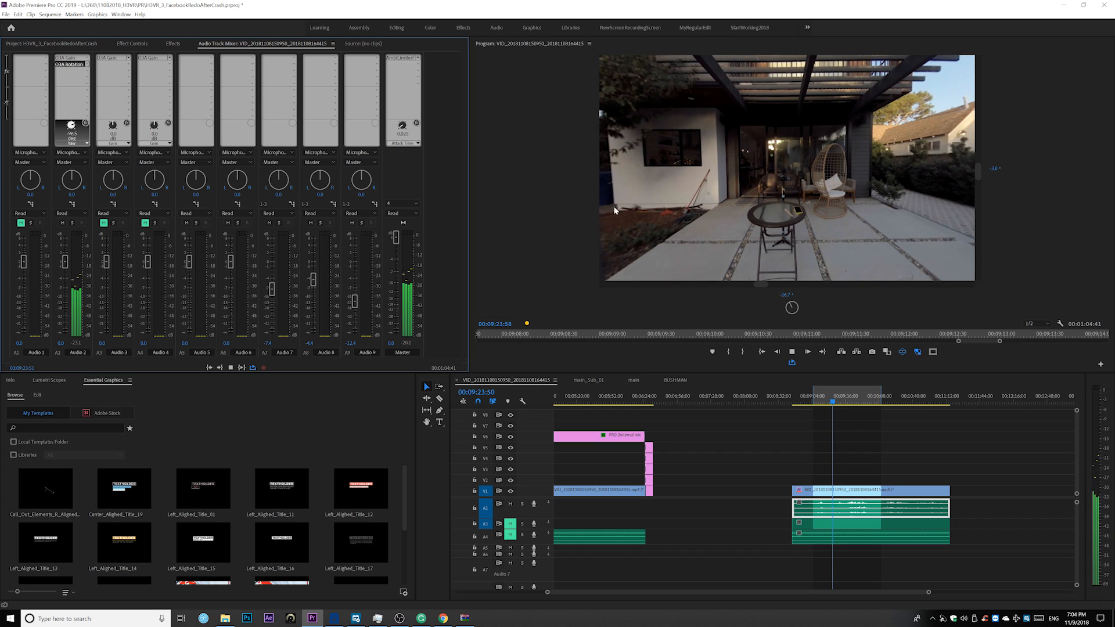
Stop playback, replay the sequence from 00:09:17:03 with only Audio 2 audible to check its level, and stop again
key(space)
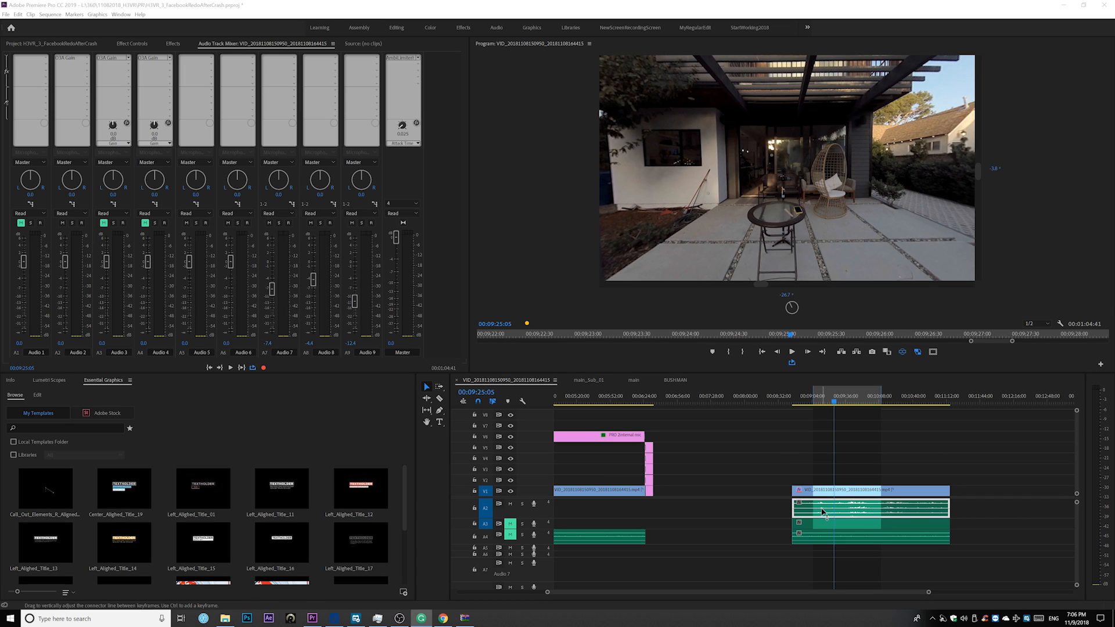
click(826, 402)
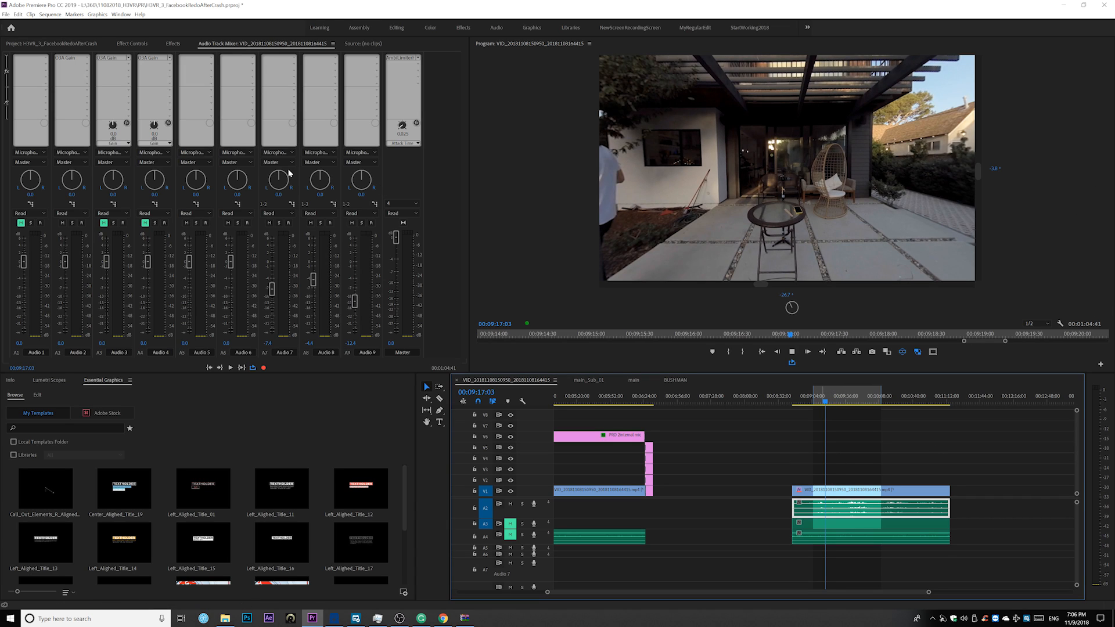
key(space)
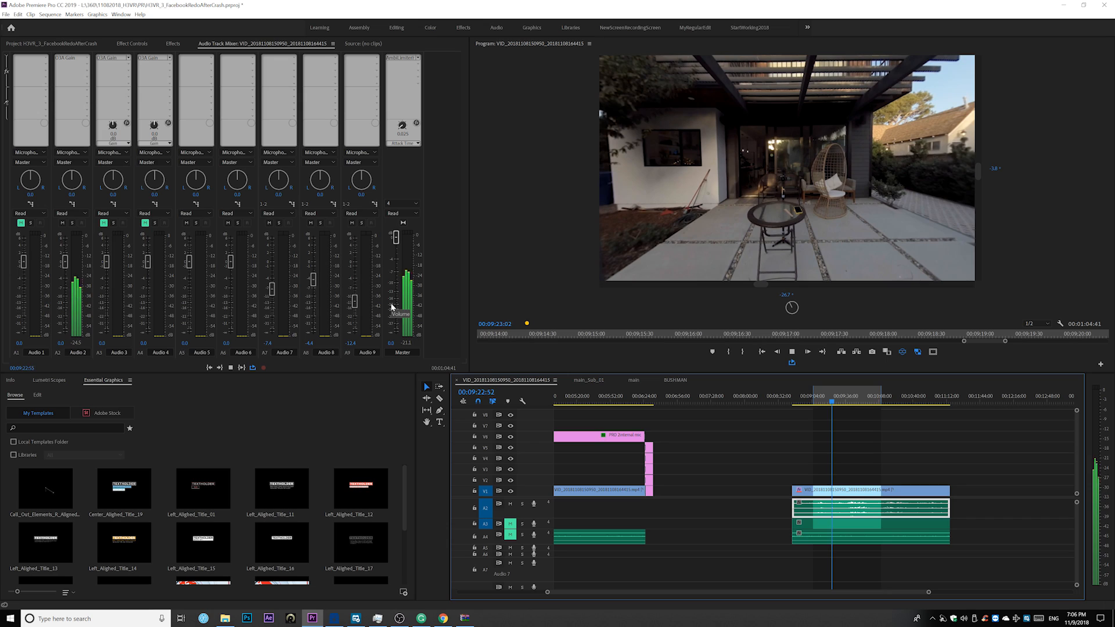
key(space)
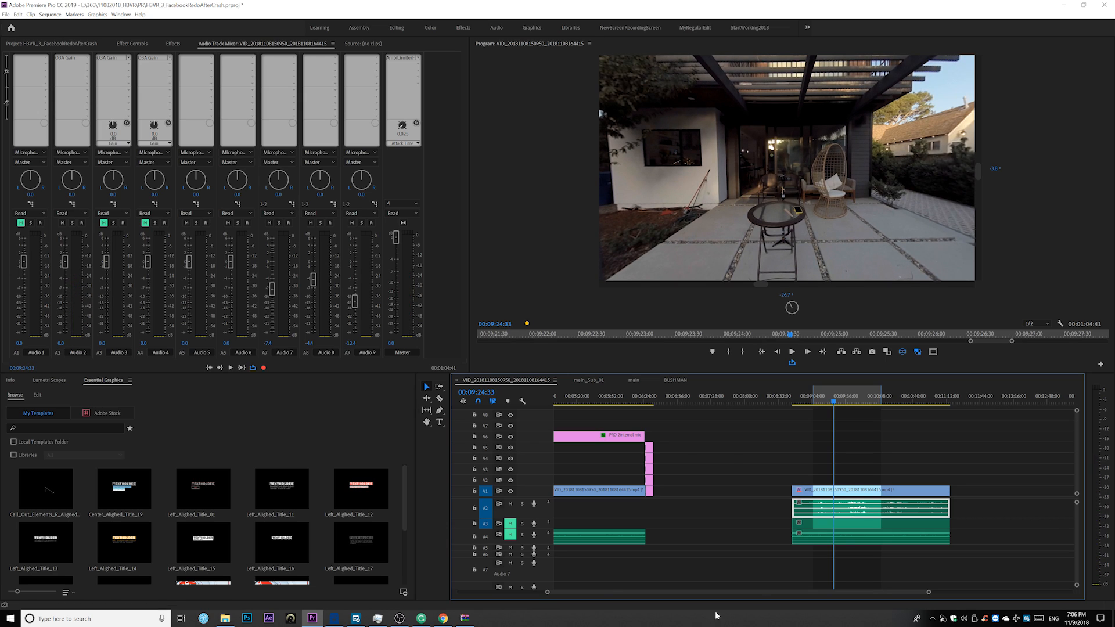
Mute Audio 2, unmute Audio 3, and play a few seconds of the sequence to listen to Audio 3 alone
click(510, 504)
click(510, 523)
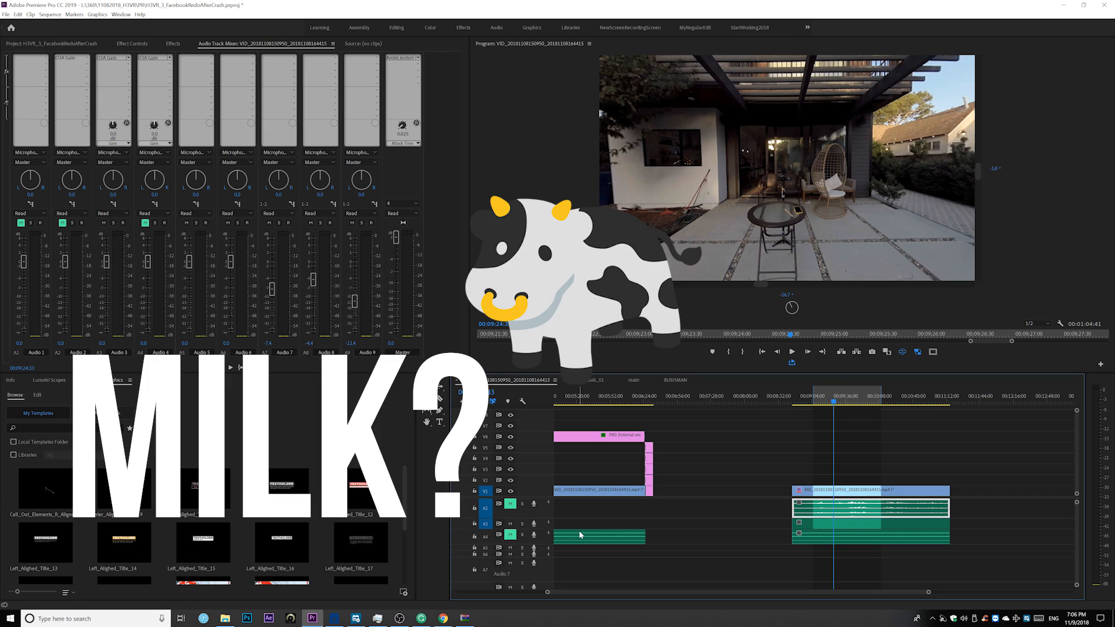
key(space)
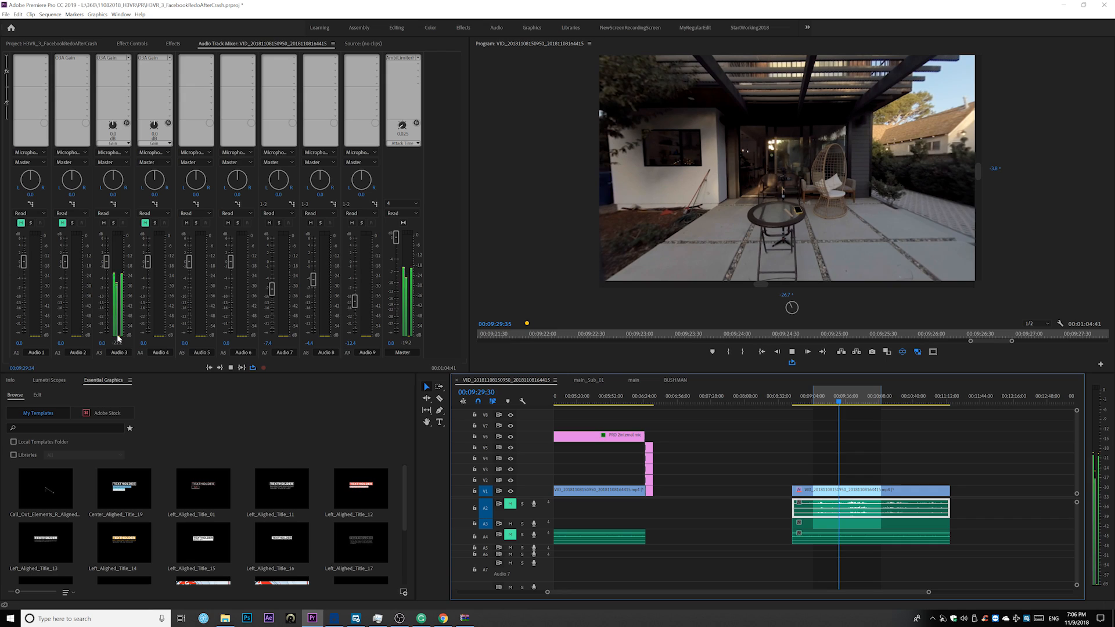
key(space)
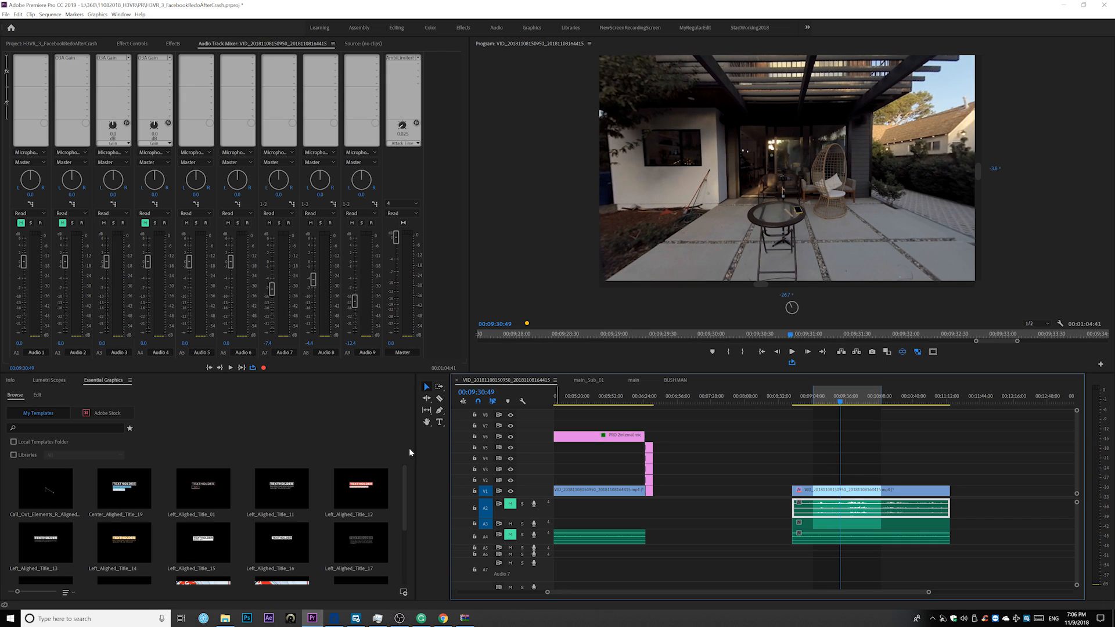
Return to 00:09:19:08, mute Audio 3, unmute Audio 4, and play a few seconds to listen to Audio 4 alone
click(829, 402)
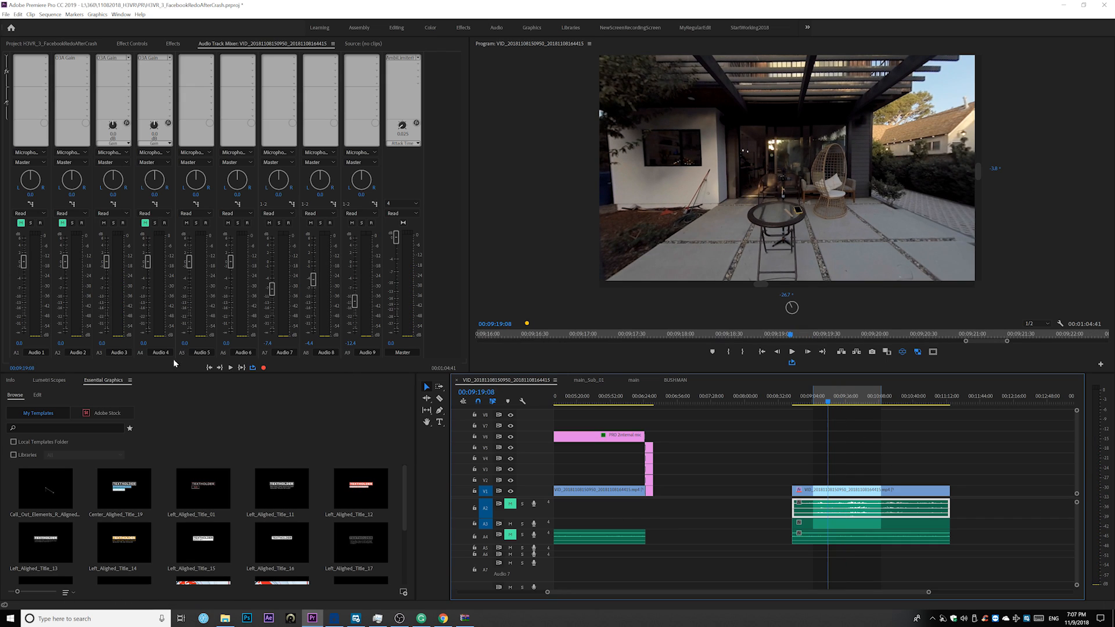
click(104, 223)
click(145, 222)
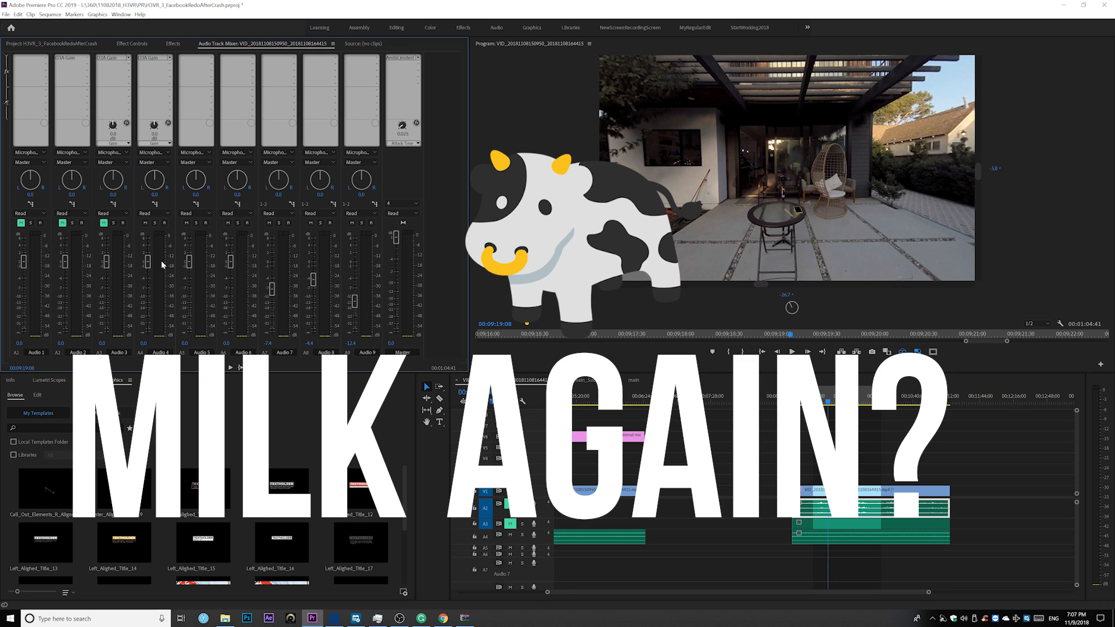
key(space)
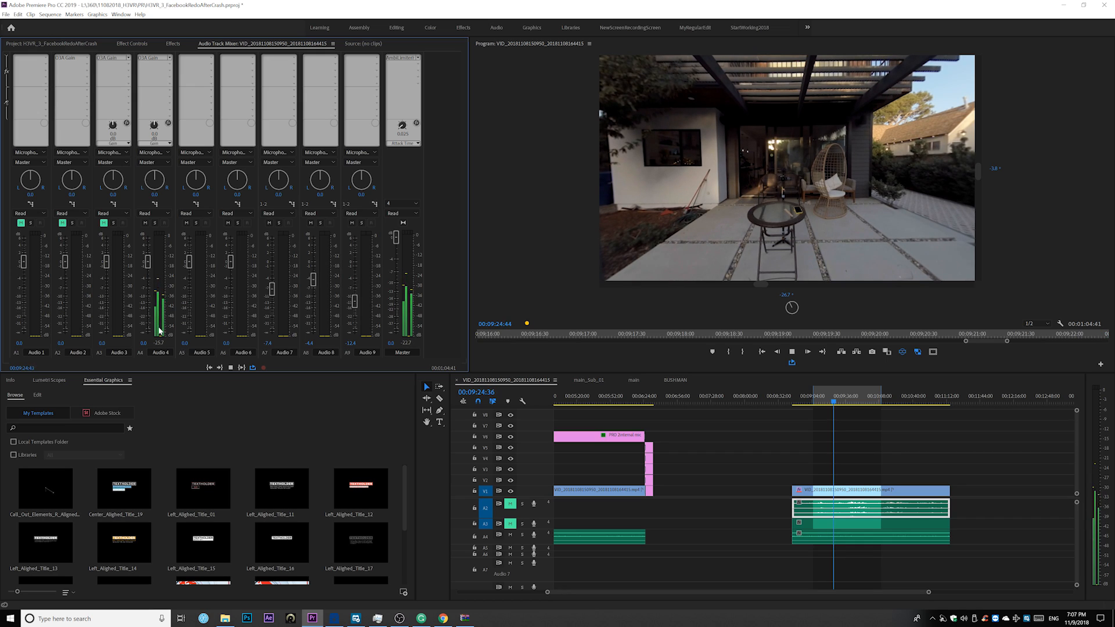
key(space)
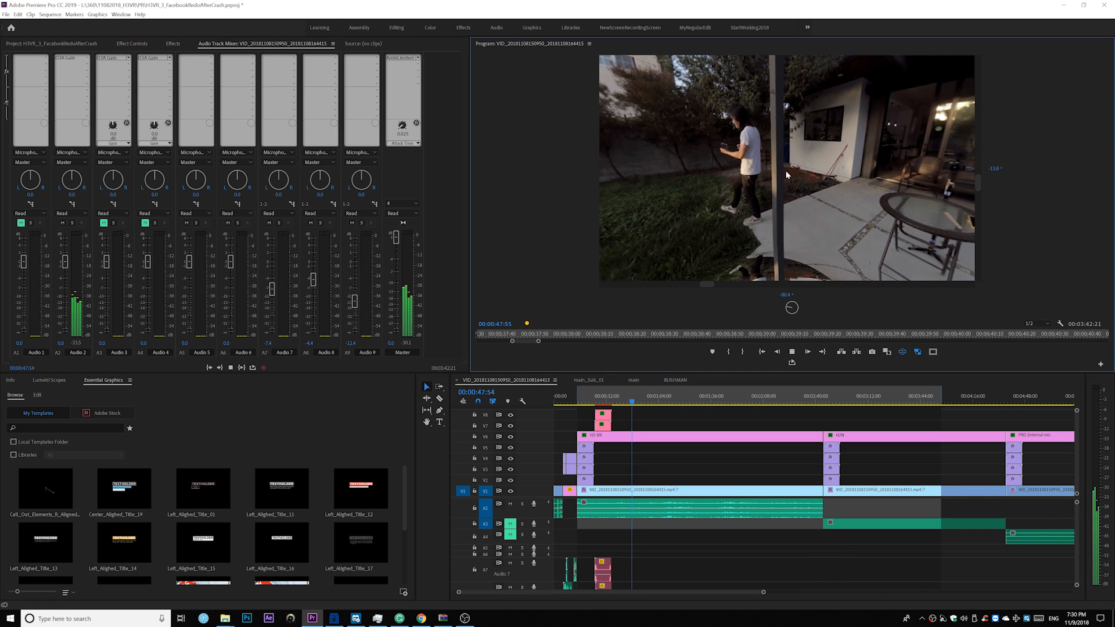
Look around the 360 preview in several directions while the H3-VR clip plays with Audio 2's spatial sound
drag(780, 105, 848, 204)
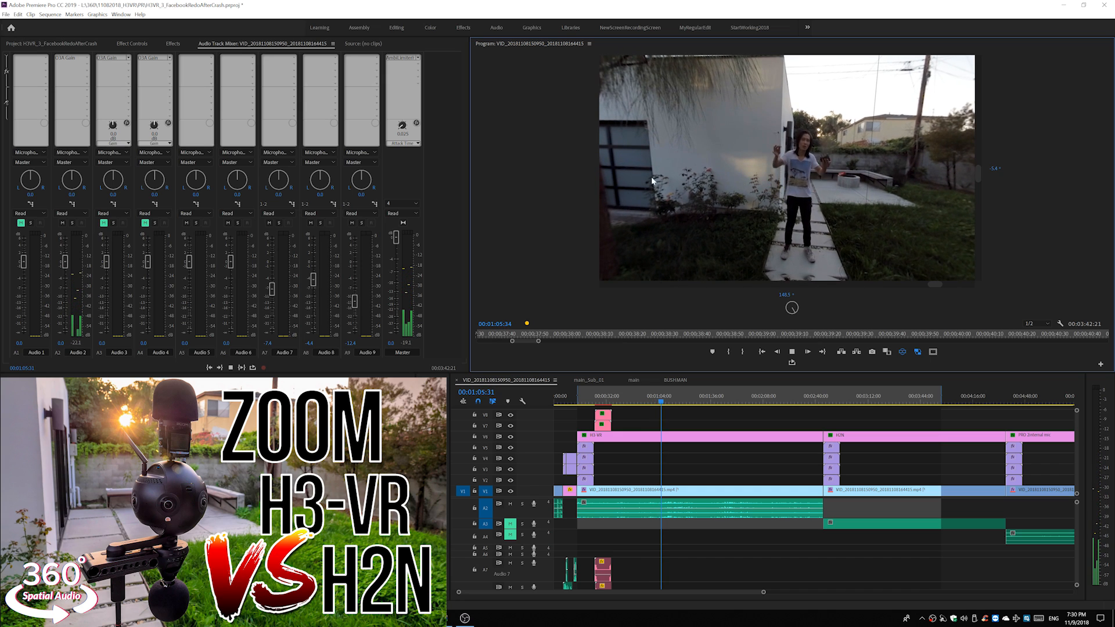
drag(847, 204, 625, 180)
drag(853, 181, 659, 170)
drag(802, 163, 686, 115)
drag(704, 198, 970, 345)
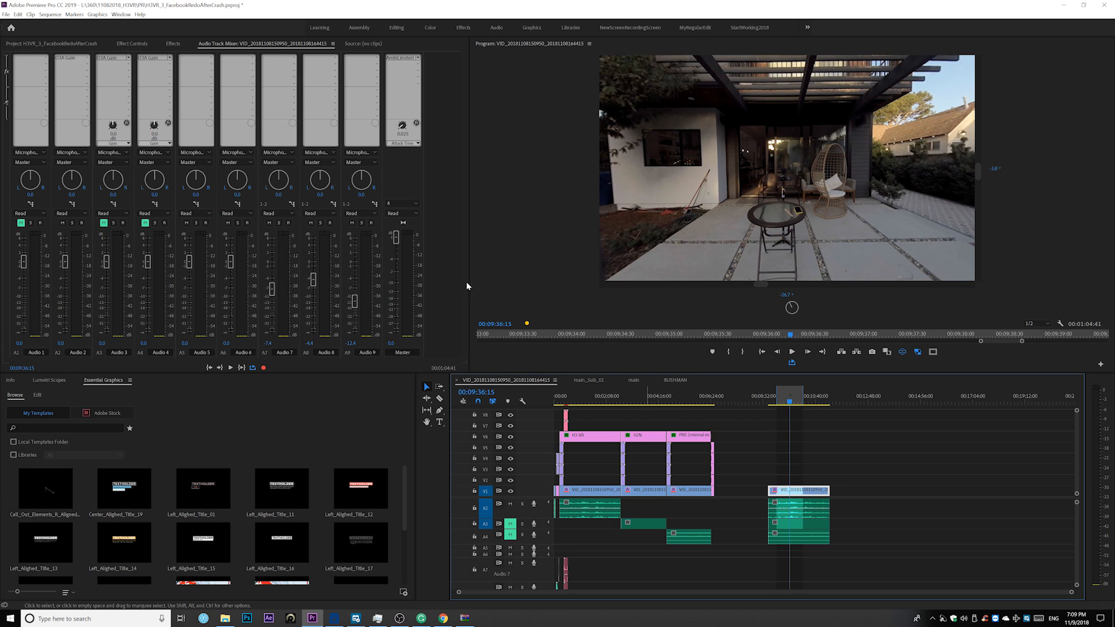
Open the media export settings for the sequence and show the basic audio settings
click(5, 14)
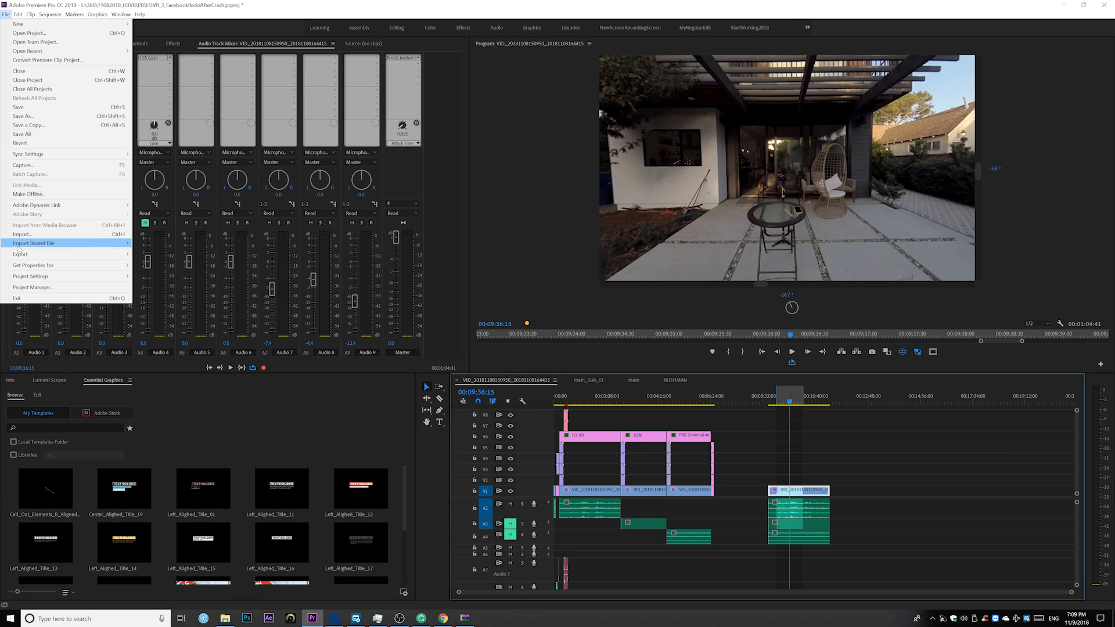
mouse_move(24, 254)
click(153, 250)
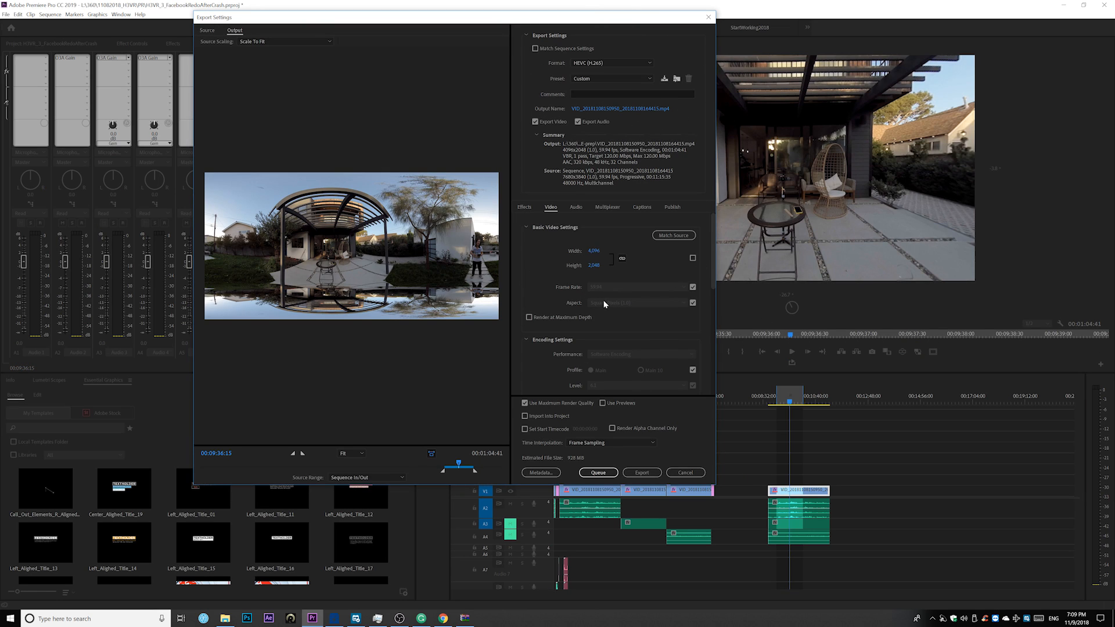
click(577, 209)
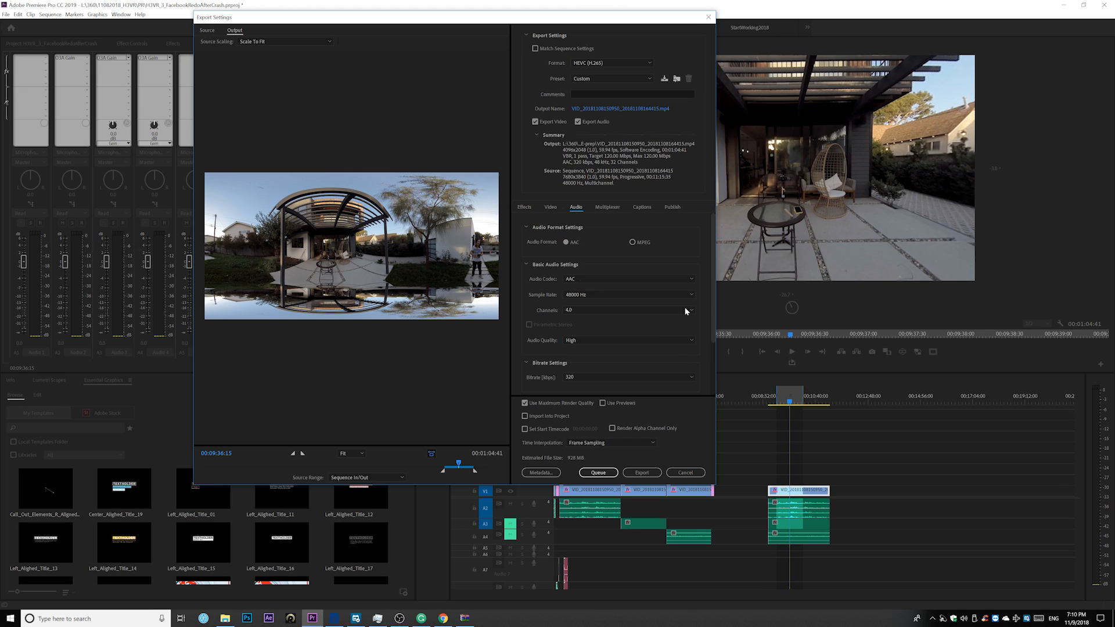
drag(712, 298, 714, 311)
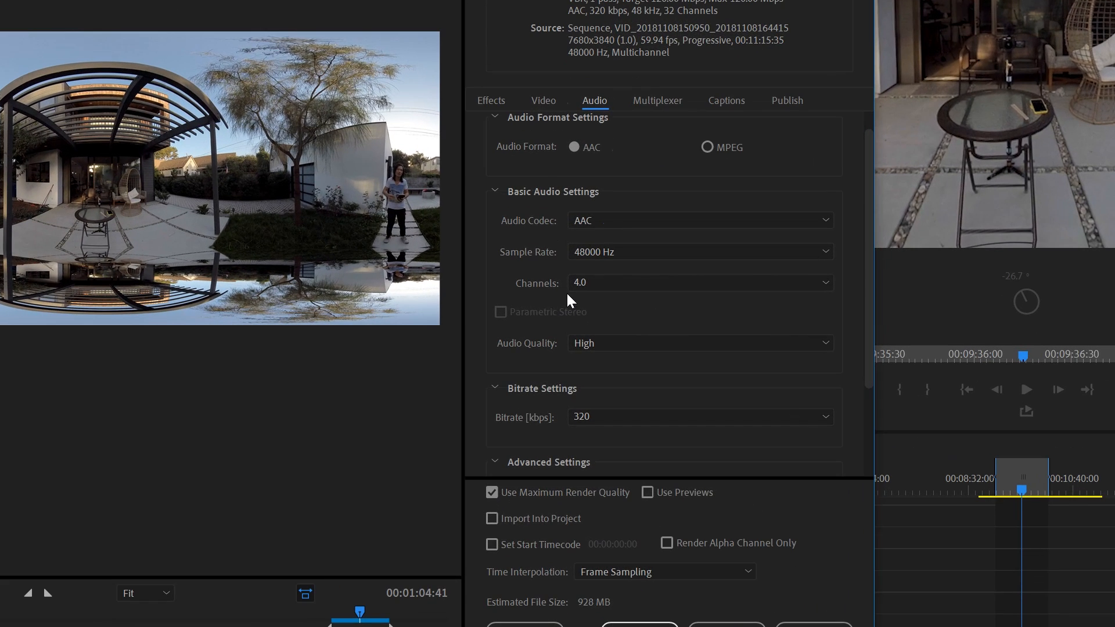
Set the export's audio channels to 4.0 and enable Audio Is Ambisonics
click(566, 298)
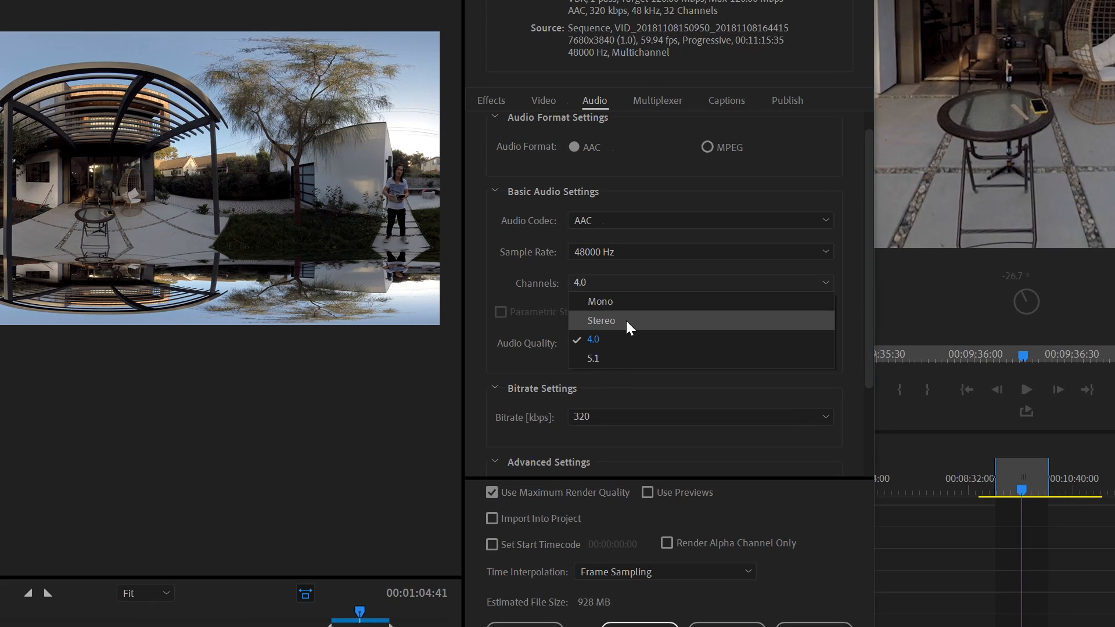
click(615, 320)
click(596, 285)
click(595, 338)
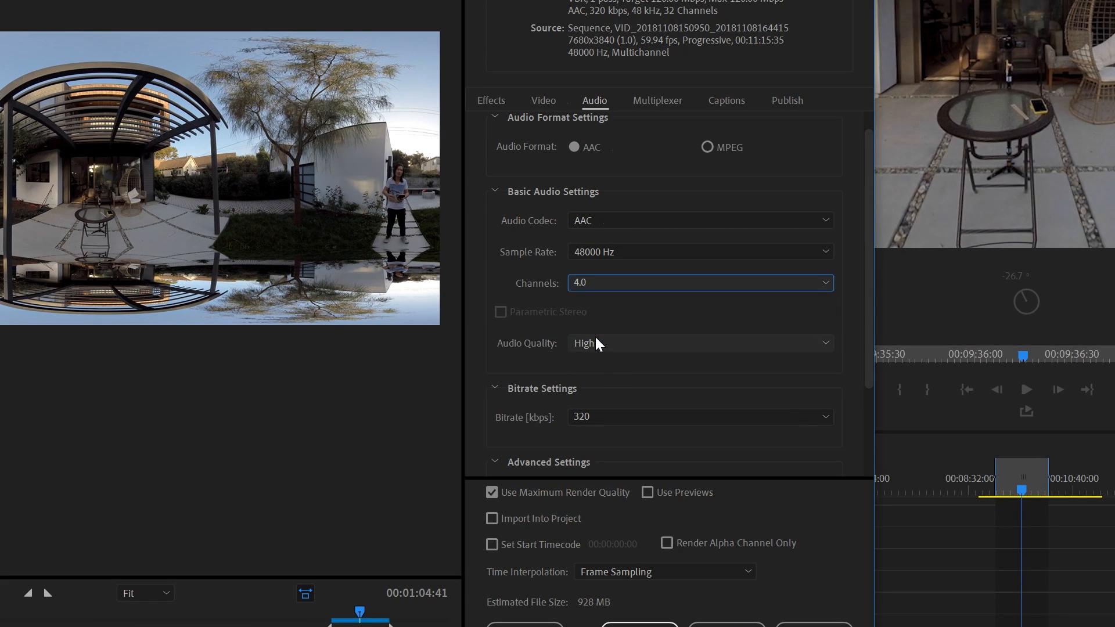
drag(870, 329, 871, 440)
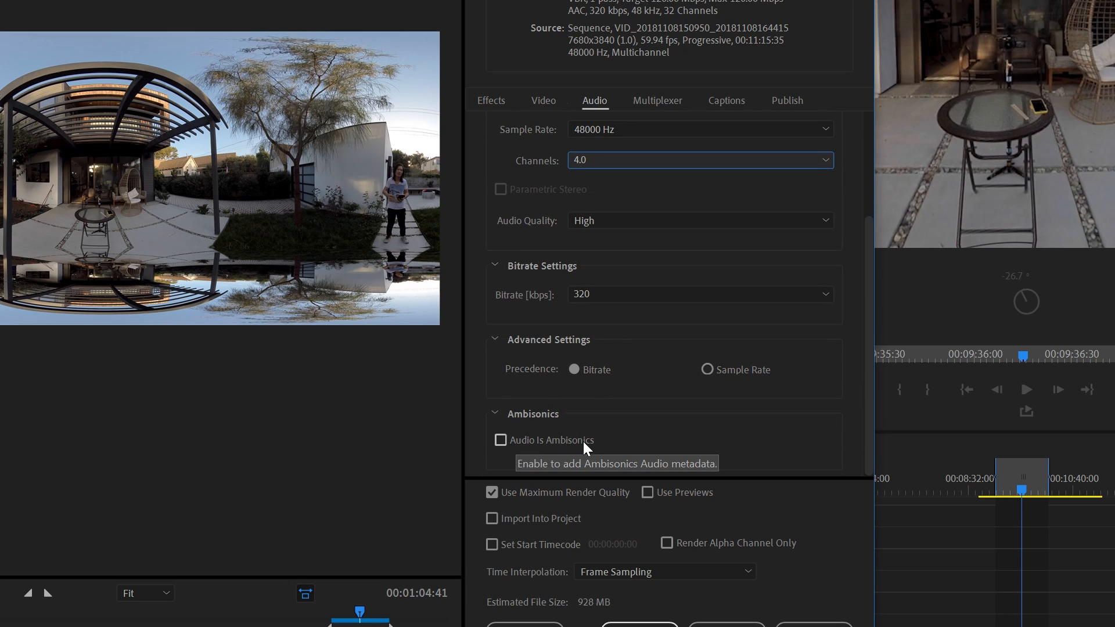
click(500, 440)
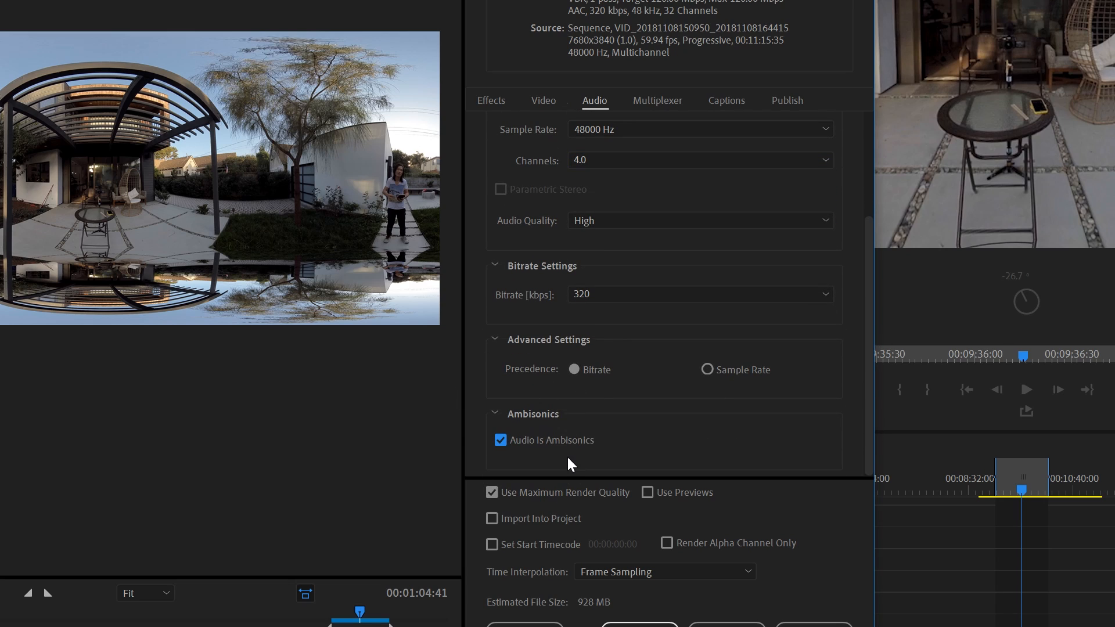